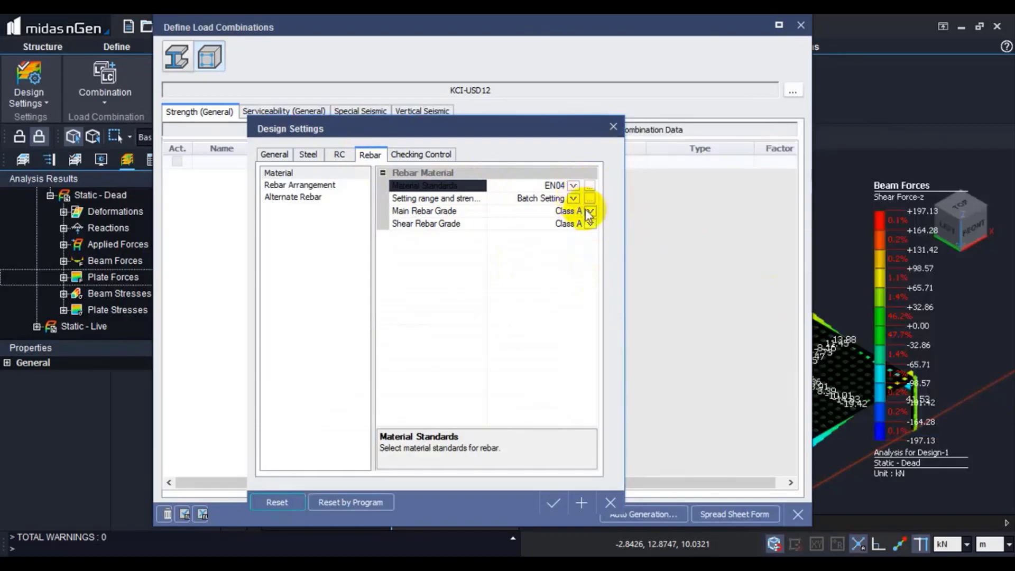
# Keep the main rebar grade at Class A, apply the range and strength by diameter to all member types, and accept the design settings.
pyautogui.click(590, 214)
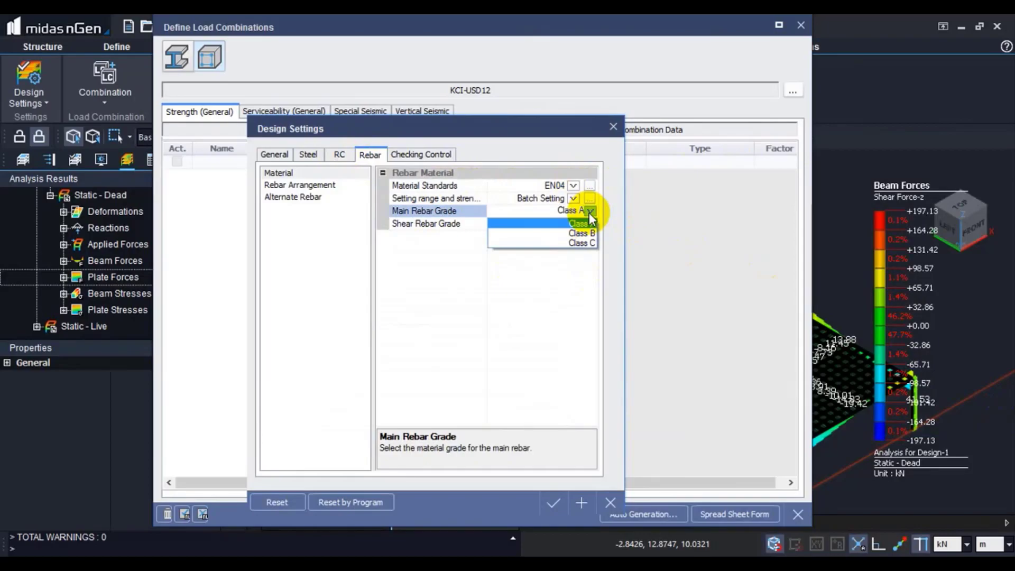
pyautogui.click(587, 225)
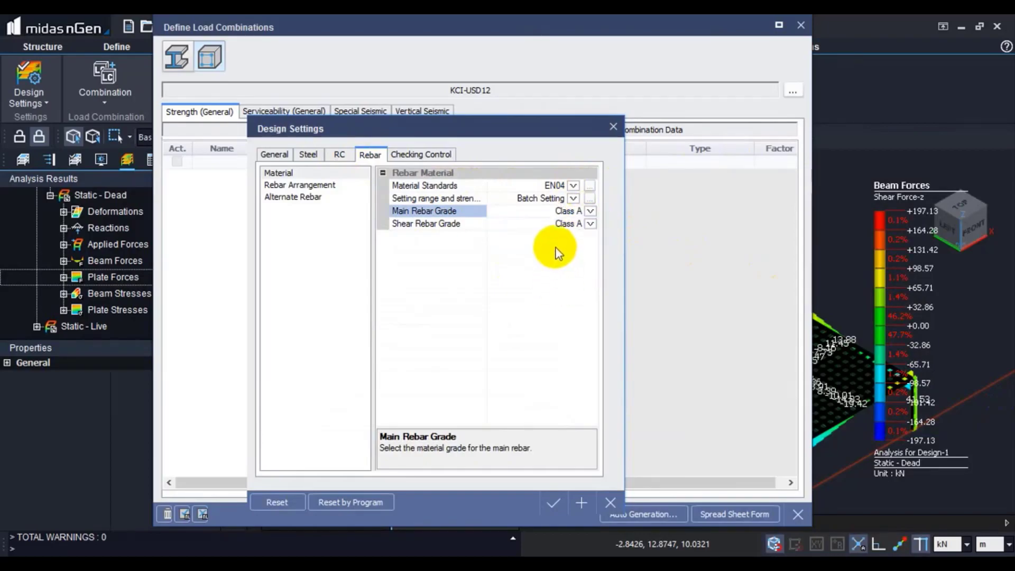
pyautogui.click(589, 199)
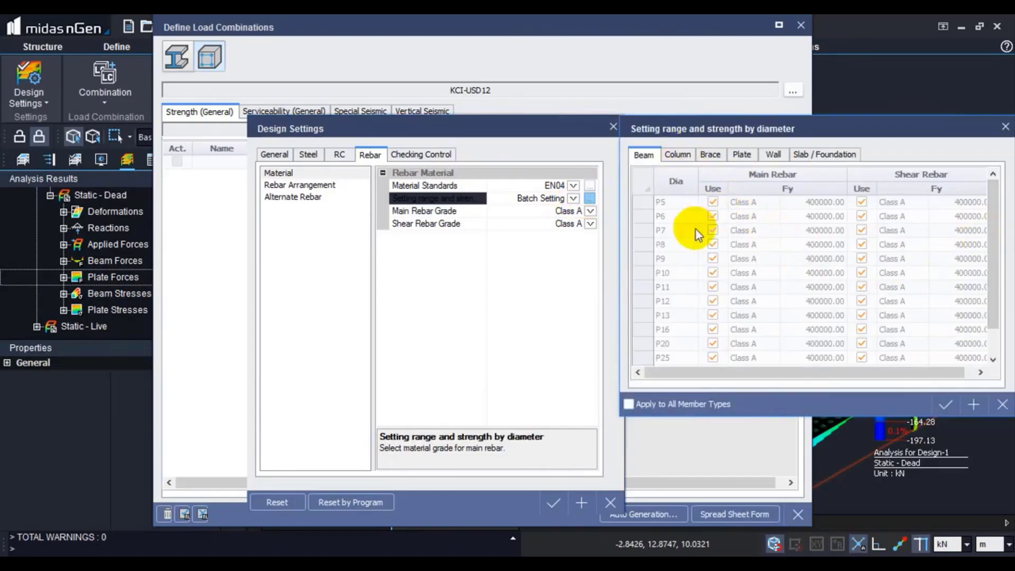
pyautogui.click(681, 155)
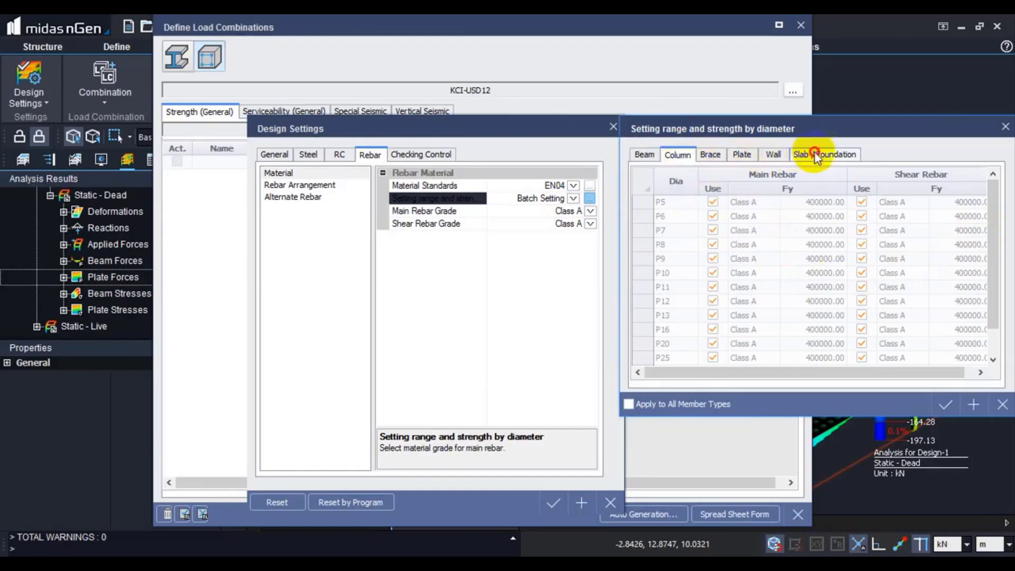
pyautogui.click(795, 158)
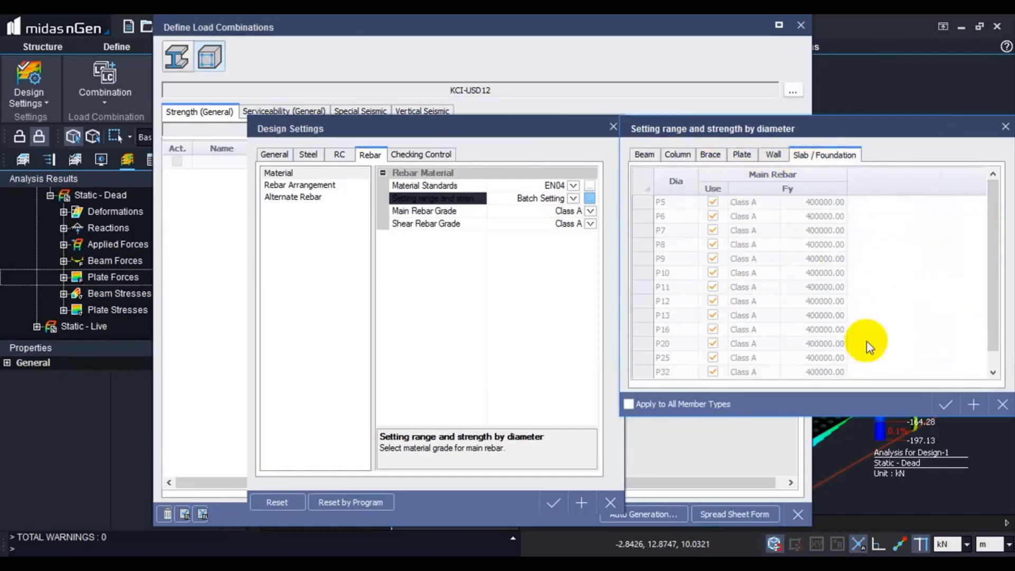
pyautogui.click(690, 403)
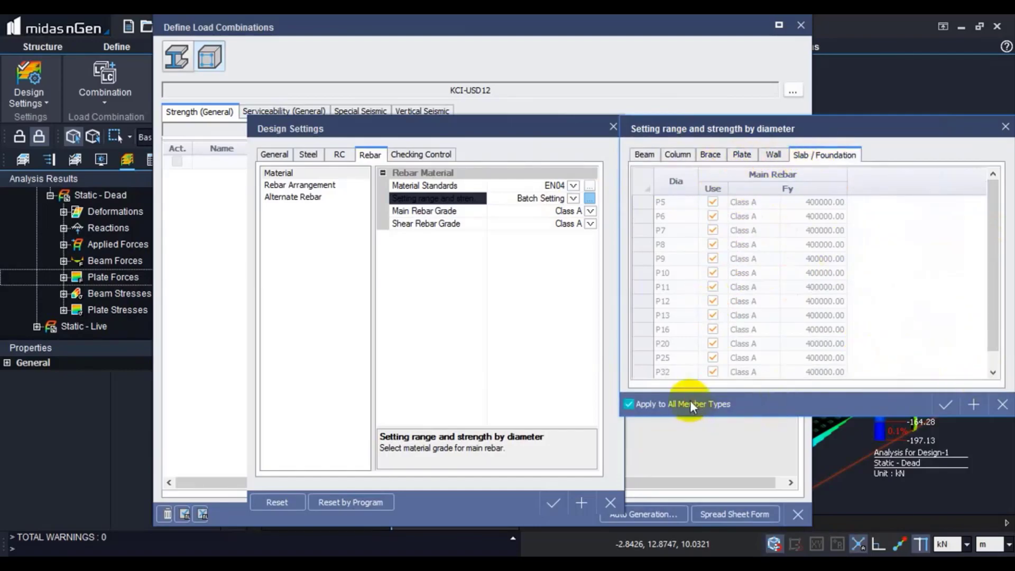
pyautogui.click(944, 402)
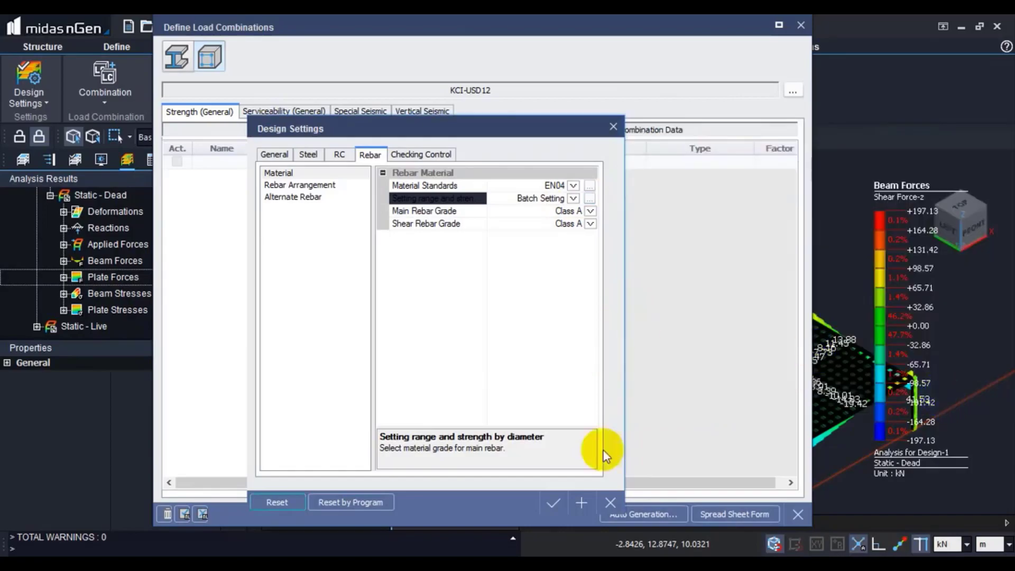
pyautogui.click(553, 502)
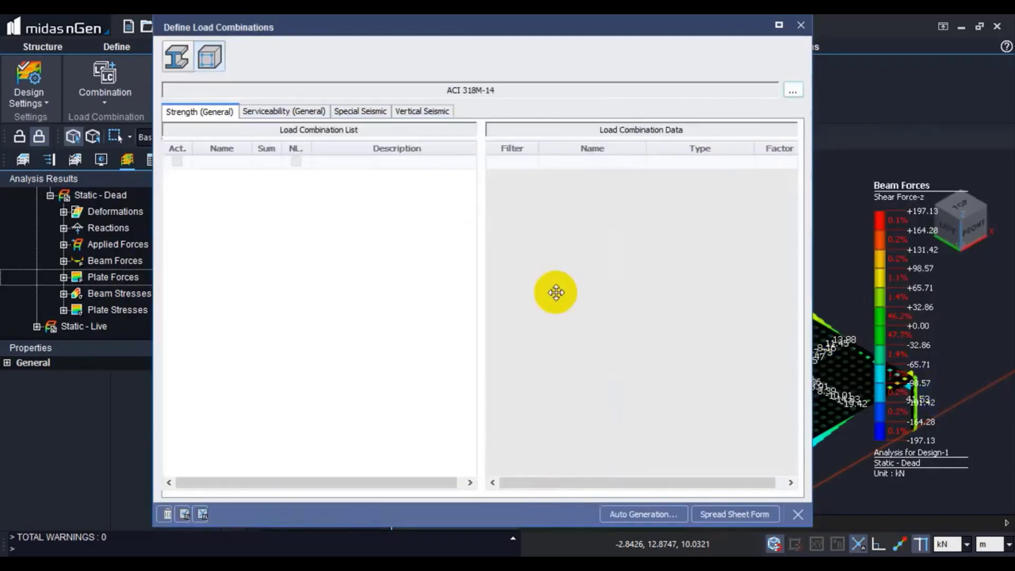
# Auto-generate the RC load combinations from the ACI318M-14.midas.dcom template with envelopes, adding them to the list, and check the serviceability combinations.
pyautogui.click(638, 516)
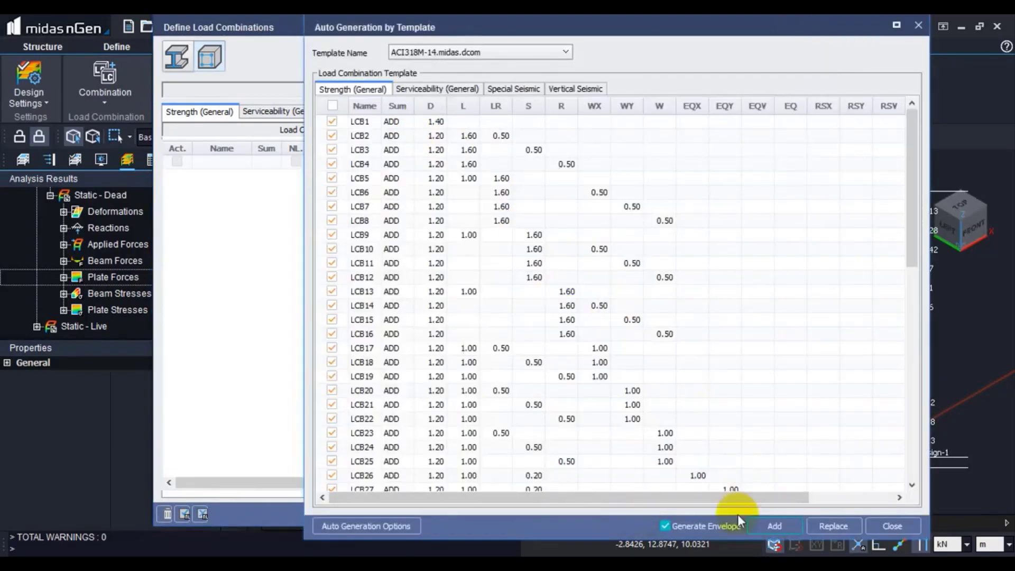
pyautogui.click(785, 528)
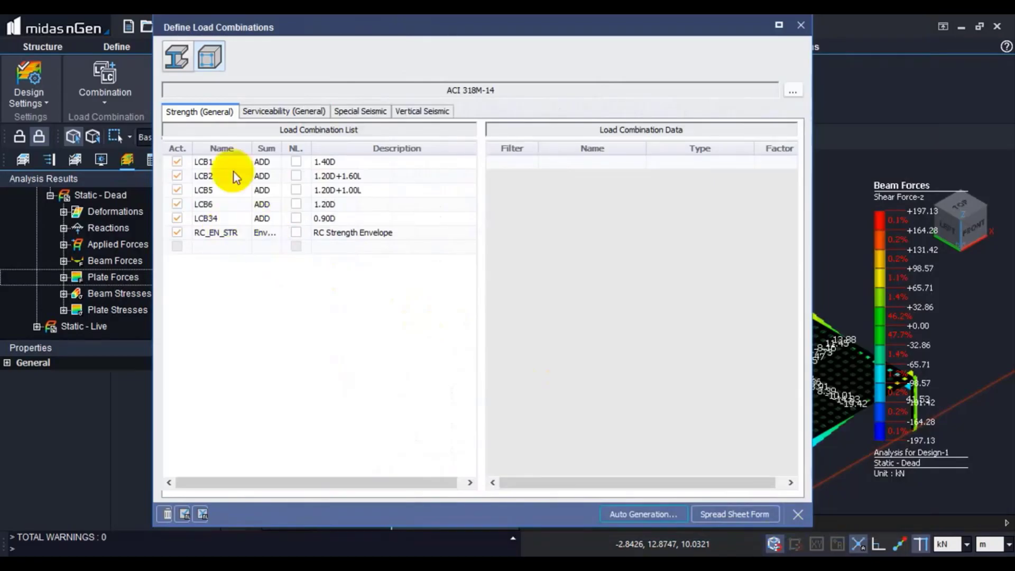
pyautogui.click(264, 111)
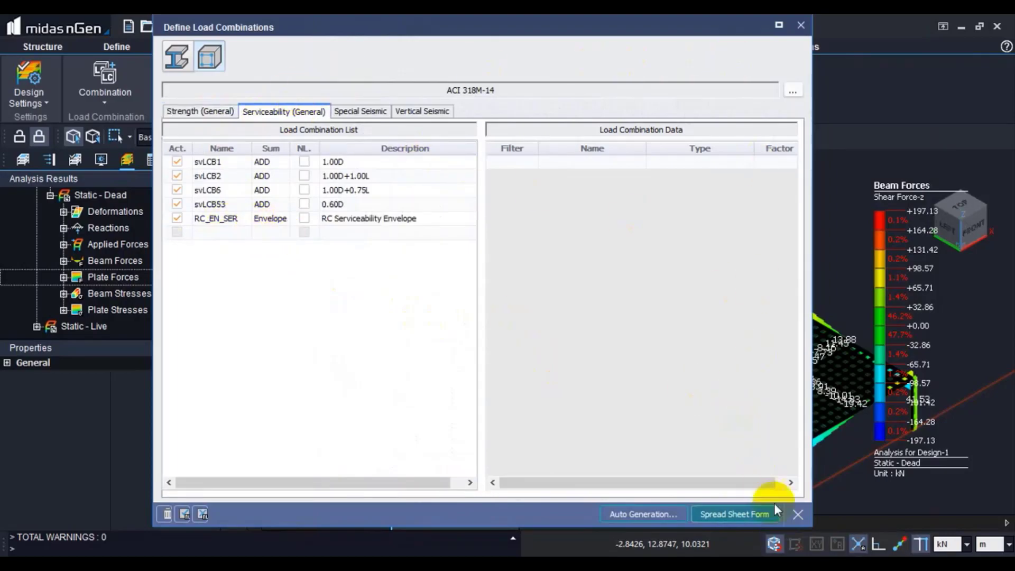
pyautogui.click(797, 514)
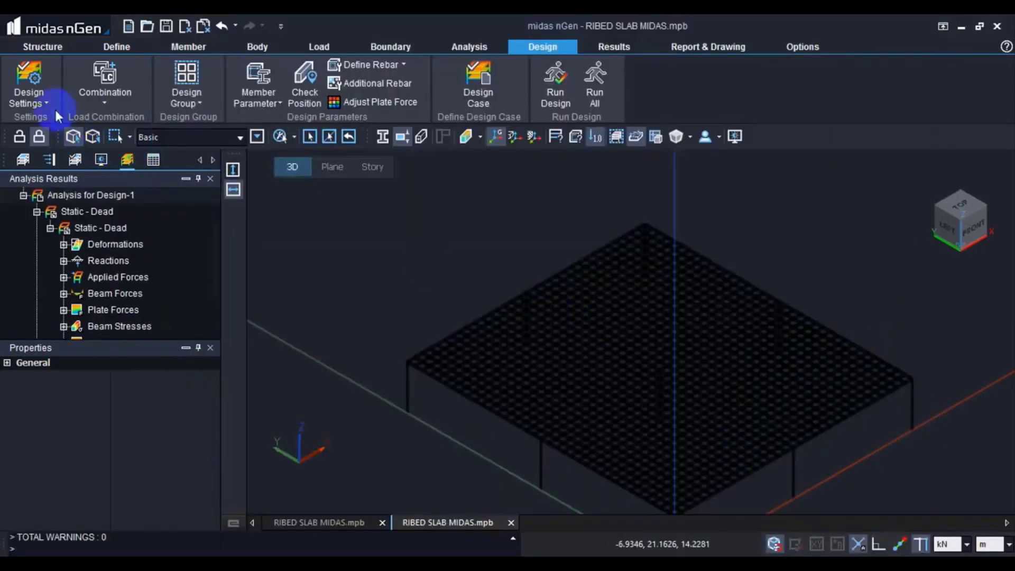
# Examine the checking control settings for RC beams and RC columns in the design settings, including target ratios and member check points.
pyautogui.click(49, 100)
pyautogui.click(52, 119)
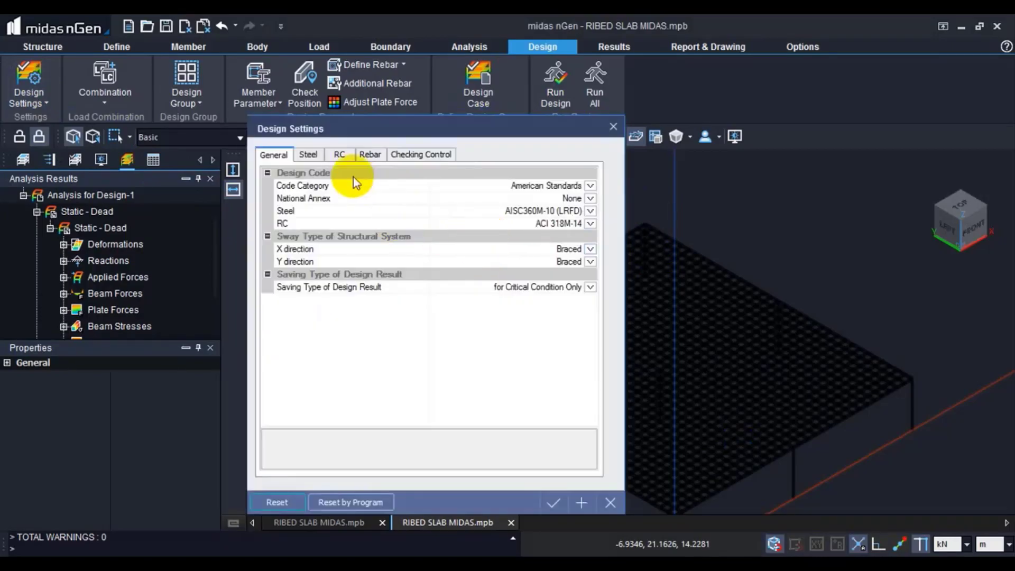
pyautogui.click(339, 155)
pyautogui.click(370, 155)
pyautogui.click(417, 154)
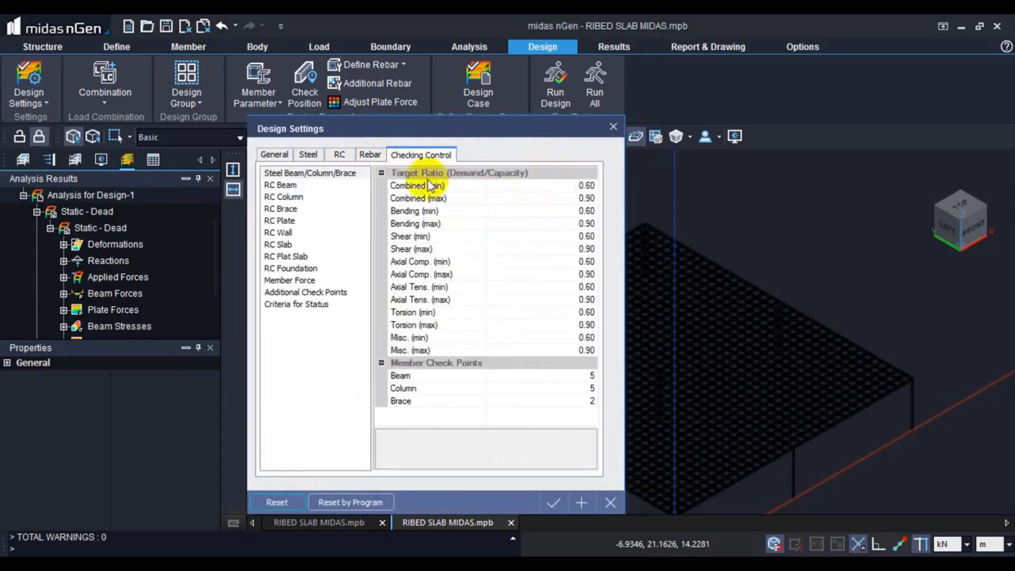
pyautogui.click(297, 185)
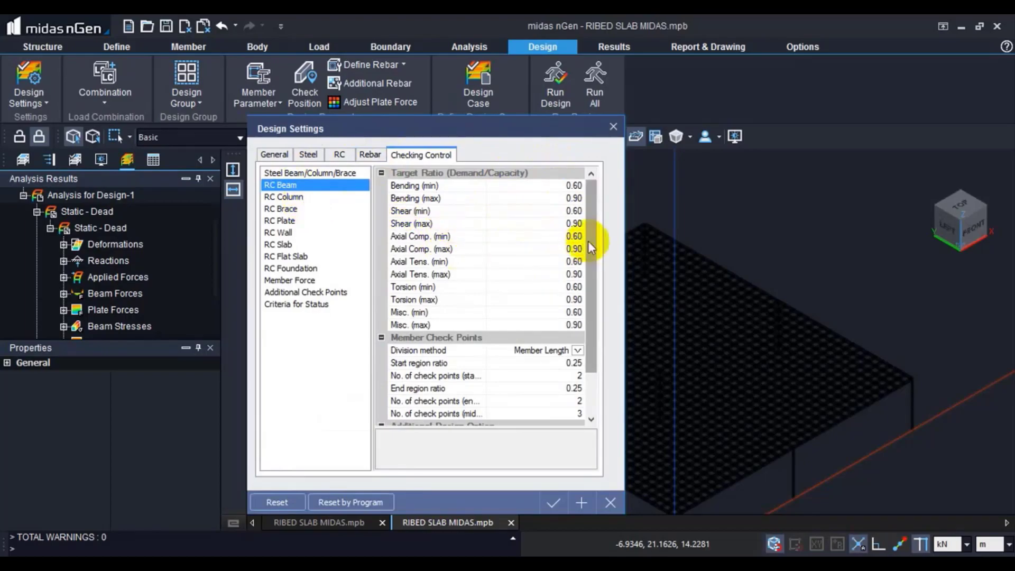
pyautogui.scroll(-2, 591, 249)
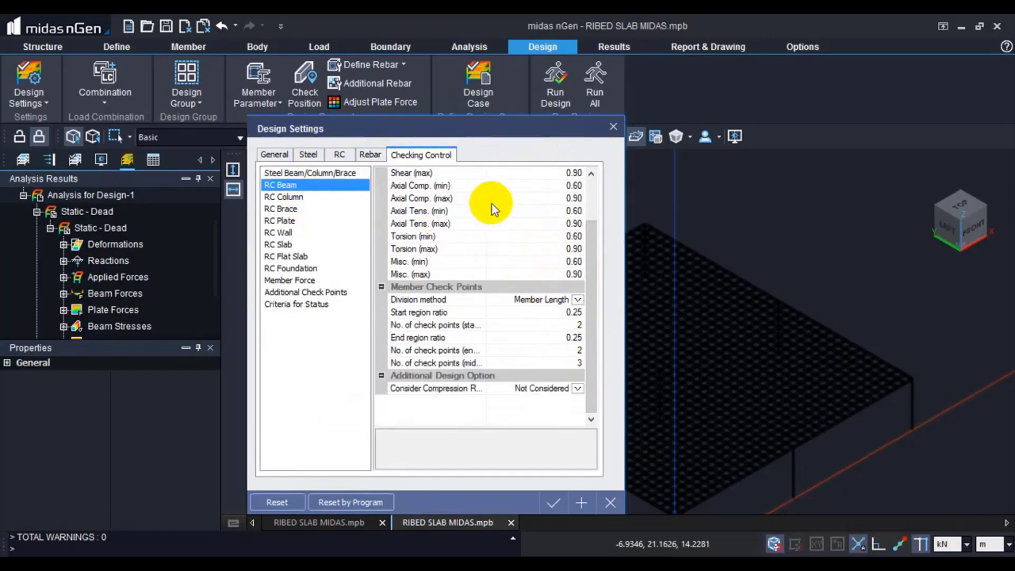
pyautogui.click(349, 196)
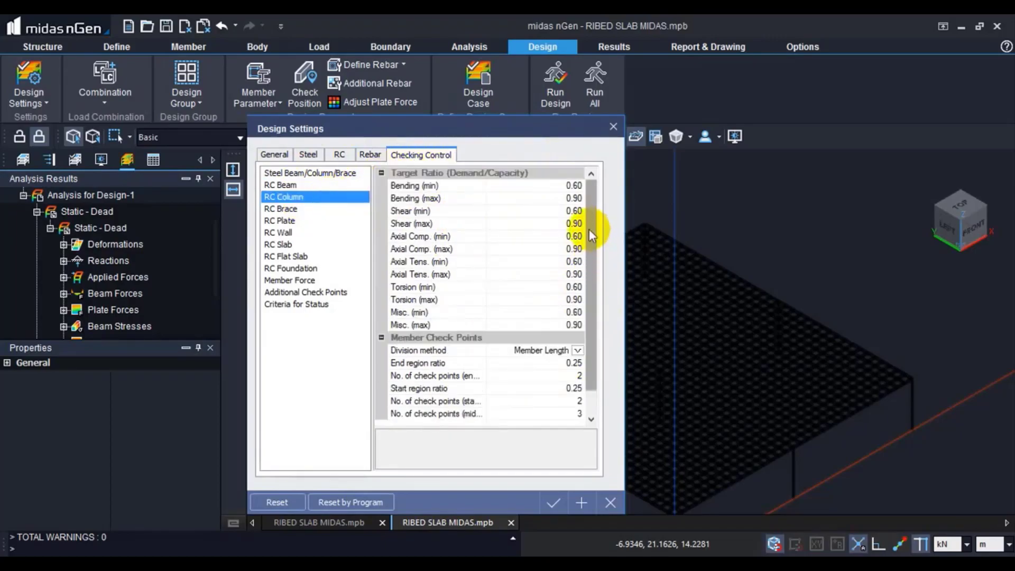
# Review the default rebar arrangement settings from beams to foundations, including the available beam main rebar diameters, and accept the design settings.
pyautogui.click(359, 159)
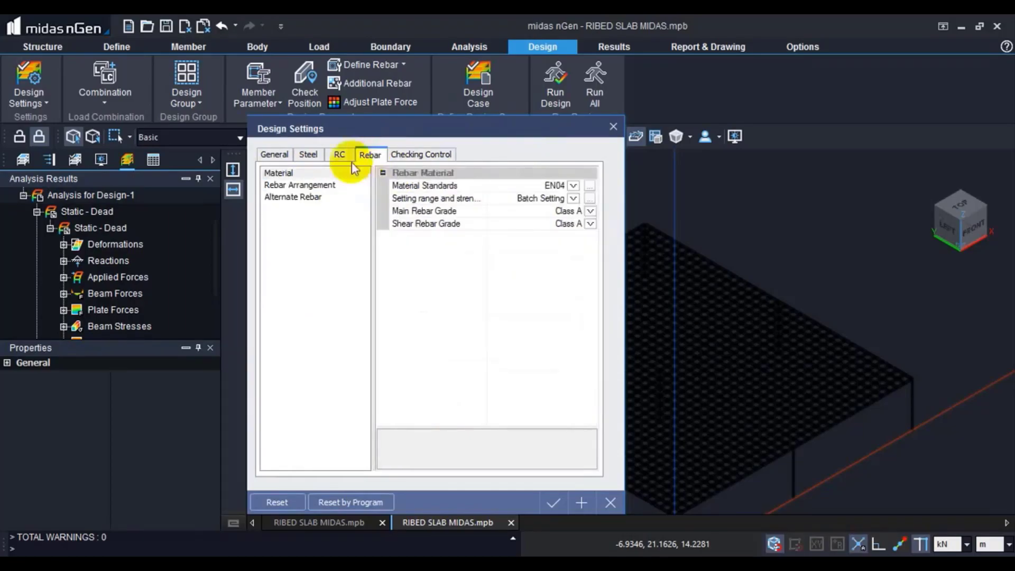
pyautogui.click(353, 186)
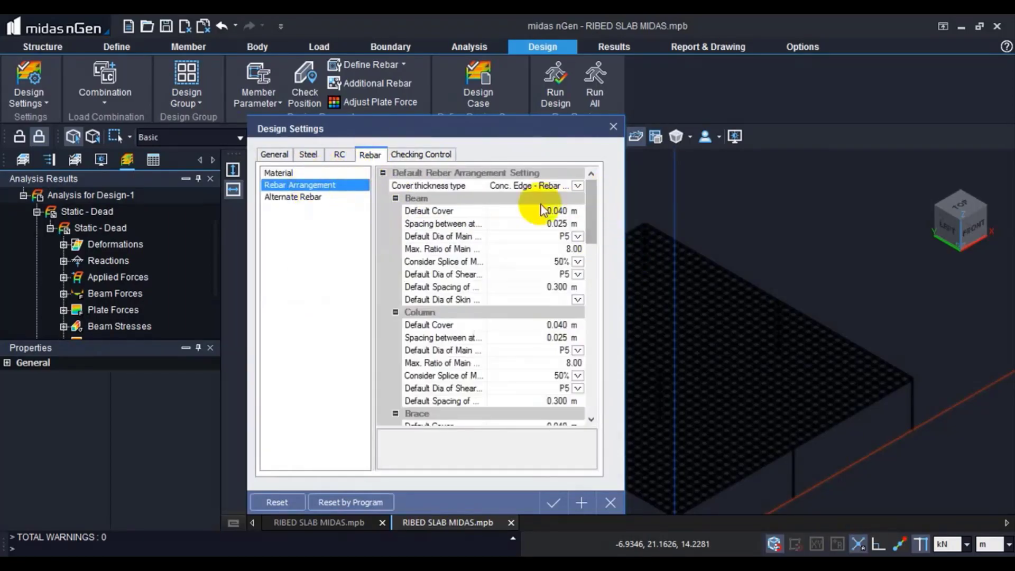
pyautogui.moveTo(470, 142); pyautogui.dragTo(461, 177)
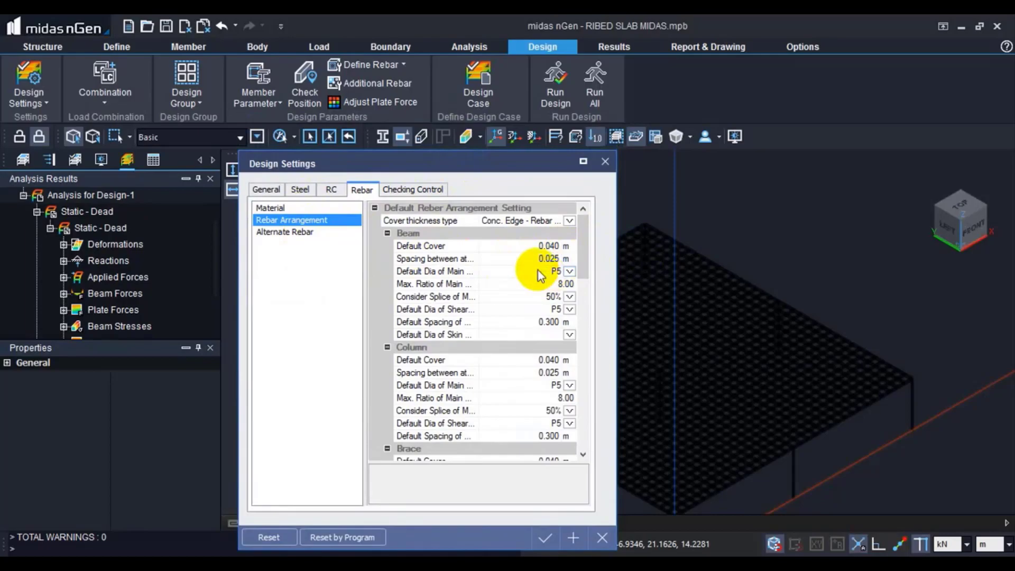
pyautogui.moveTo(478, 245); pyautogui.dragTo(502, 234)
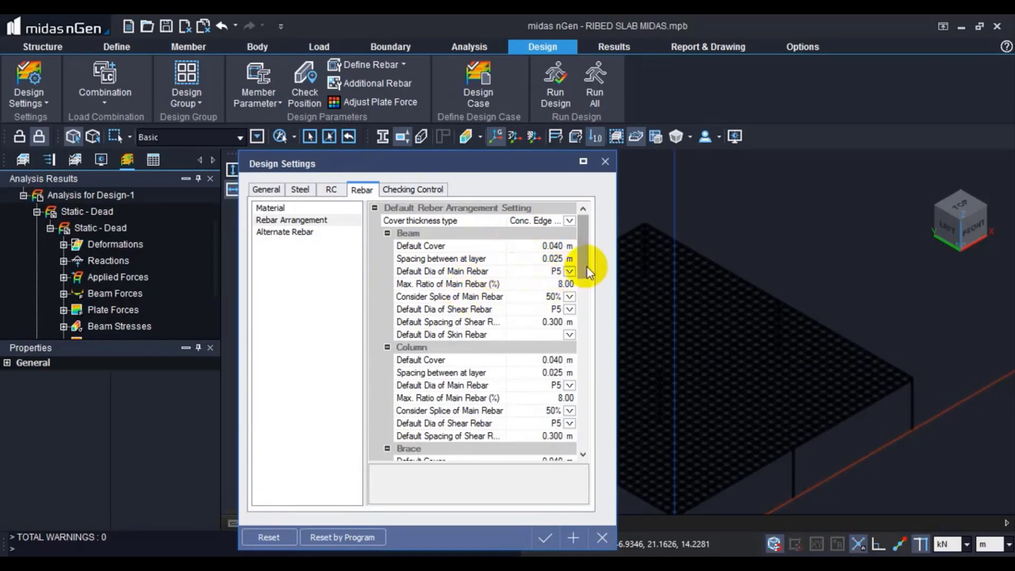
pyautogui.click(569, 271)
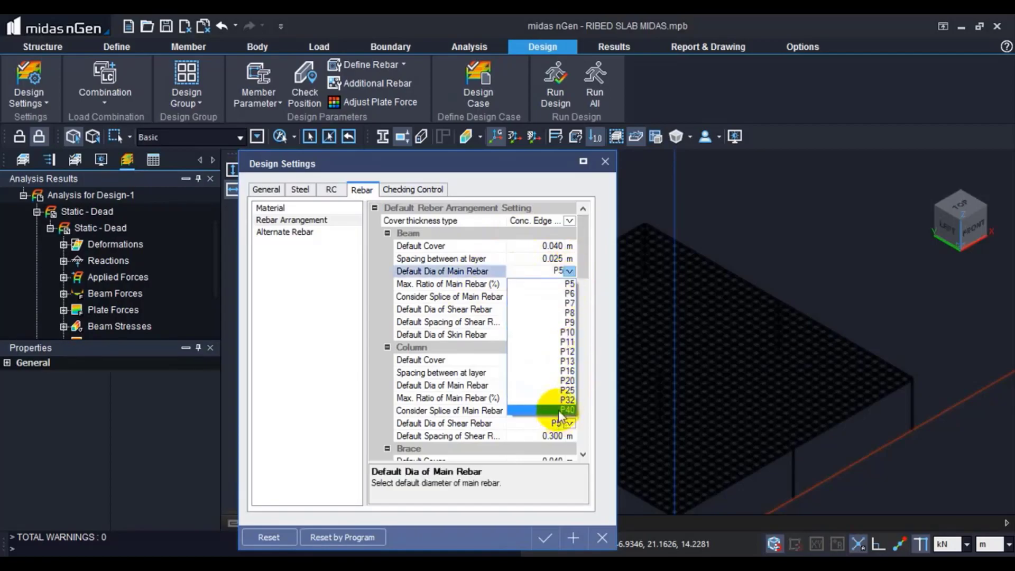
pyautogui.click(550, 168)
pyautogui.moveTo(582, 272); pyautogui.dragTo(590, 464)
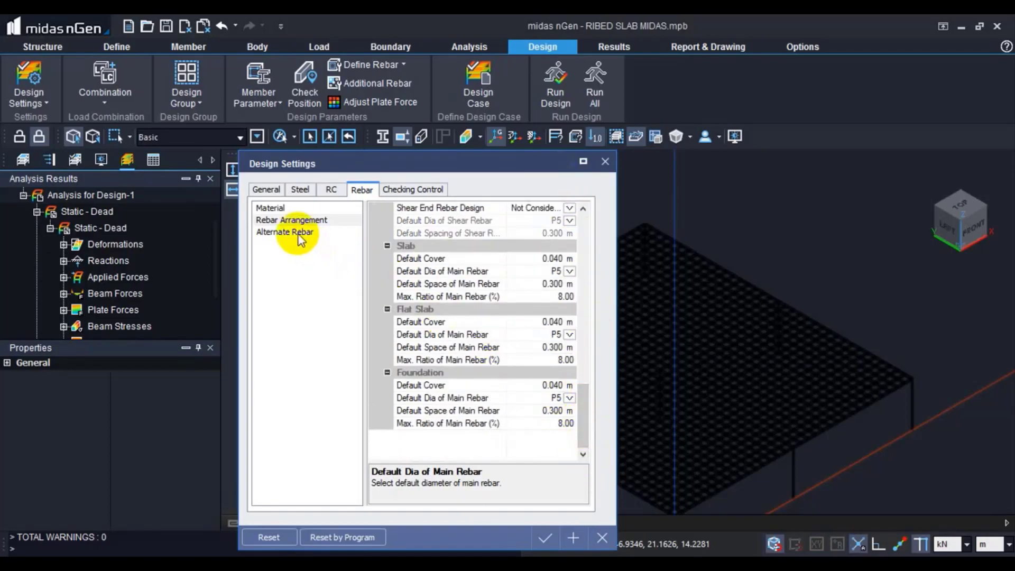
pyautogui.click(545, 538)
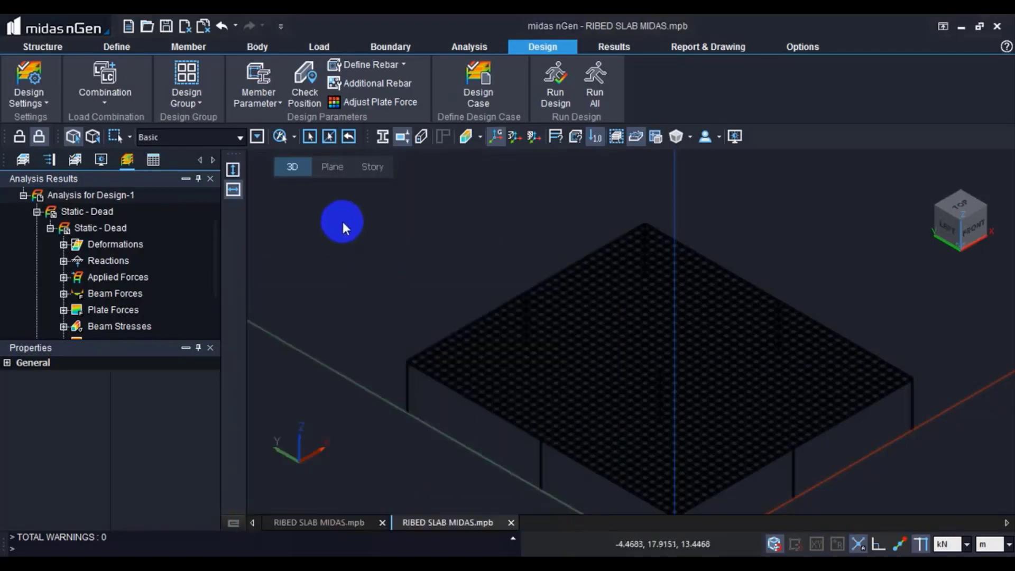
# Auto-generate design groups for all members with automatic selection, LOD1 level of detail, manual assignment and the default naming rules.
pyautogui.click(320, 168)
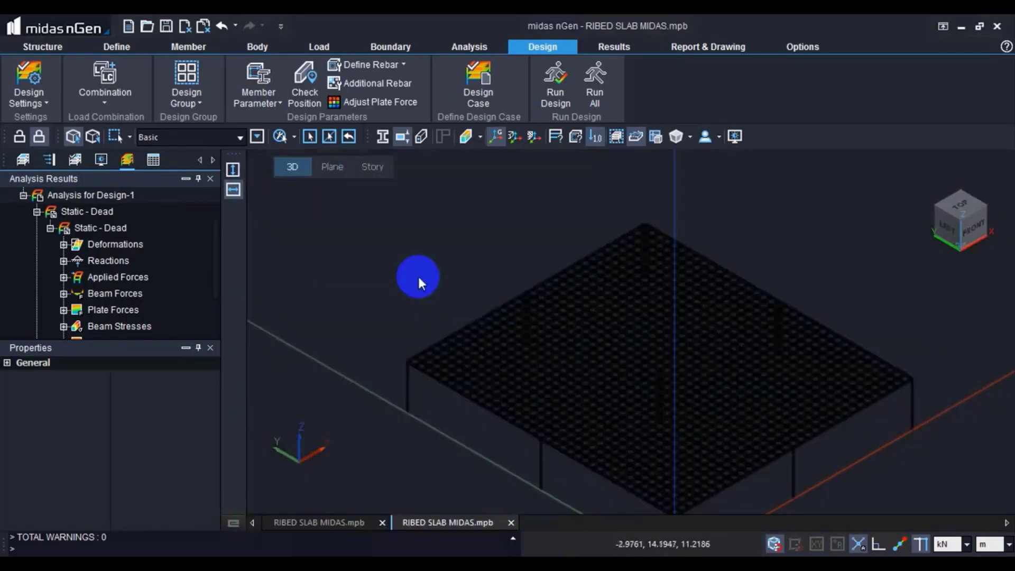
pyautogui.scroll(-2, 408, 259)
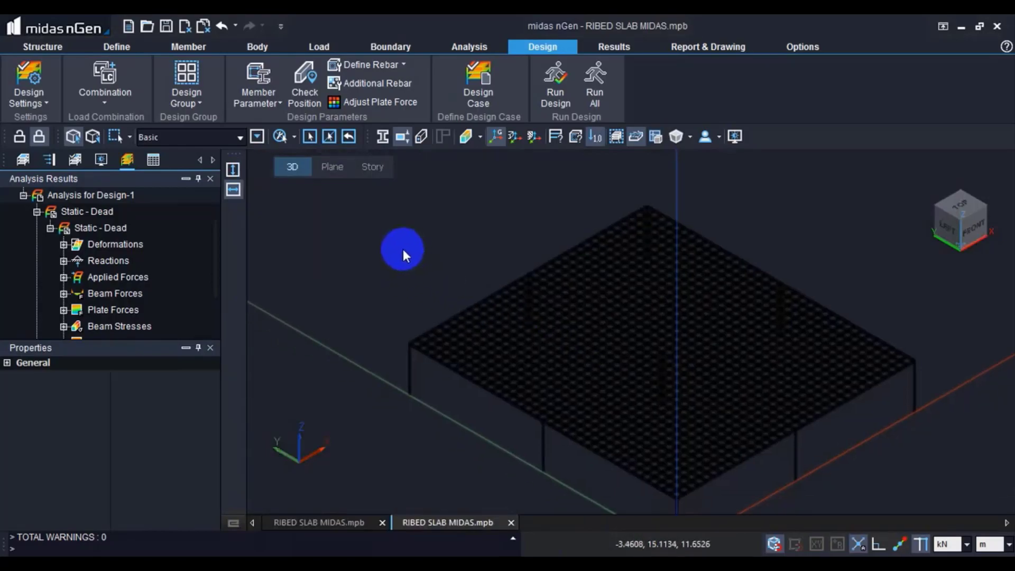
pyautogui.scroll(-2, 393, 251)
pyautogui.scroll(-1, 382, 260)
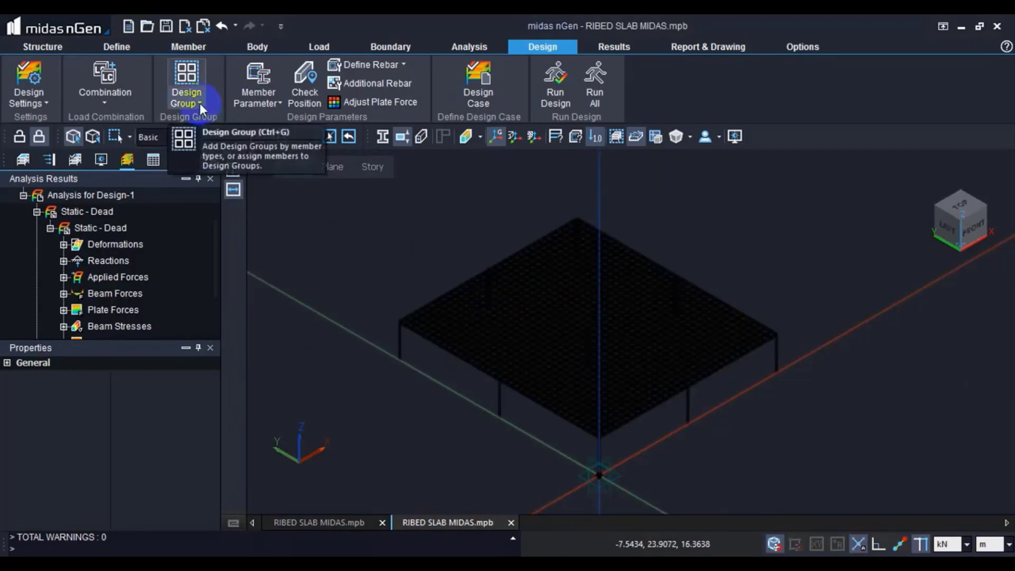
pyautogui.click(199, 104)
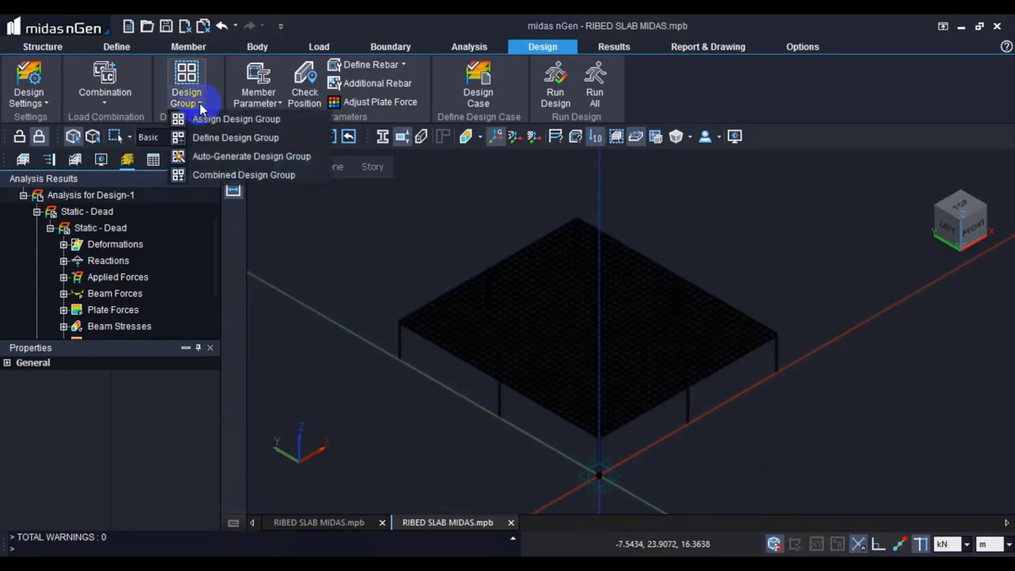
pyautogui.click(234, 158)
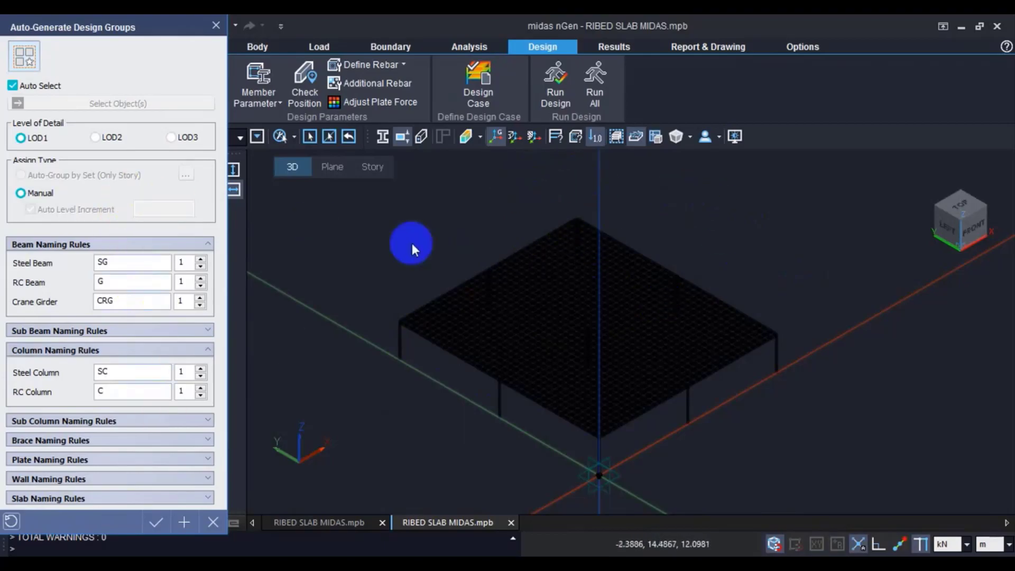
pyautogui.click(156, 522)
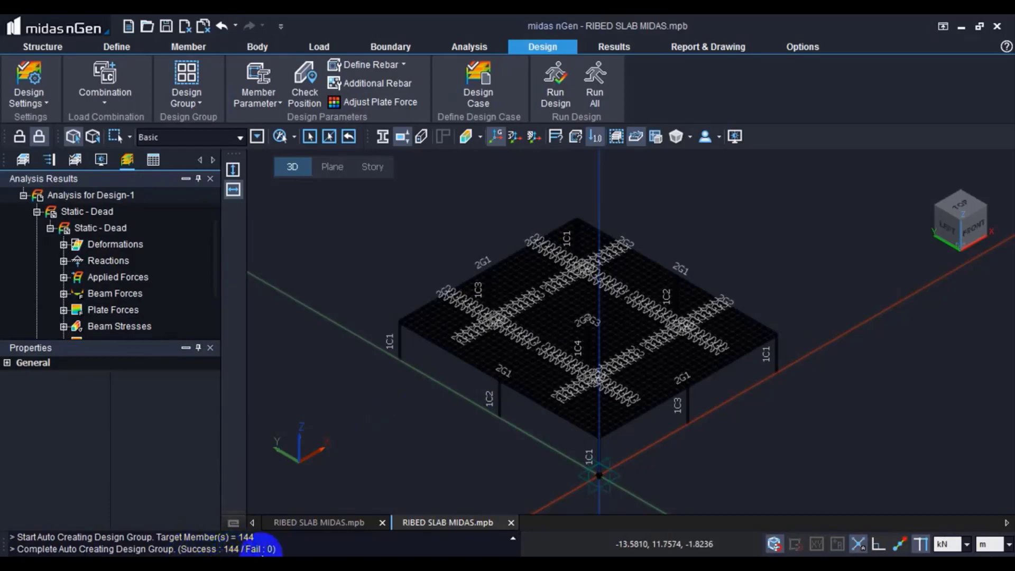
# Inspect the design group labels on the beams and columns, and switch the model from analysis results back to unlocked editing mode.
pyautogui.scroll(4, 393, 419)
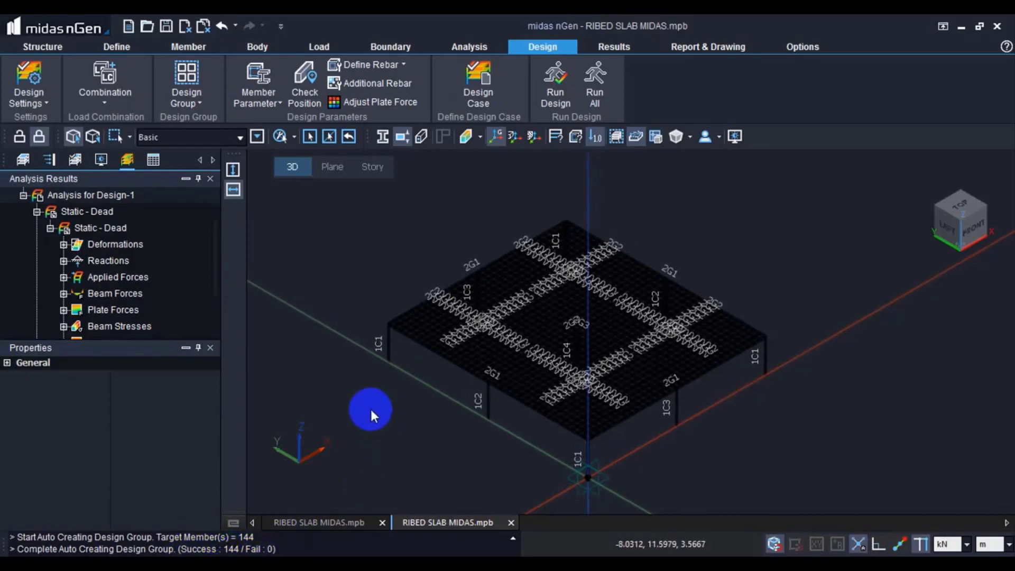
pyautogui.scroll(5, 436, 335)
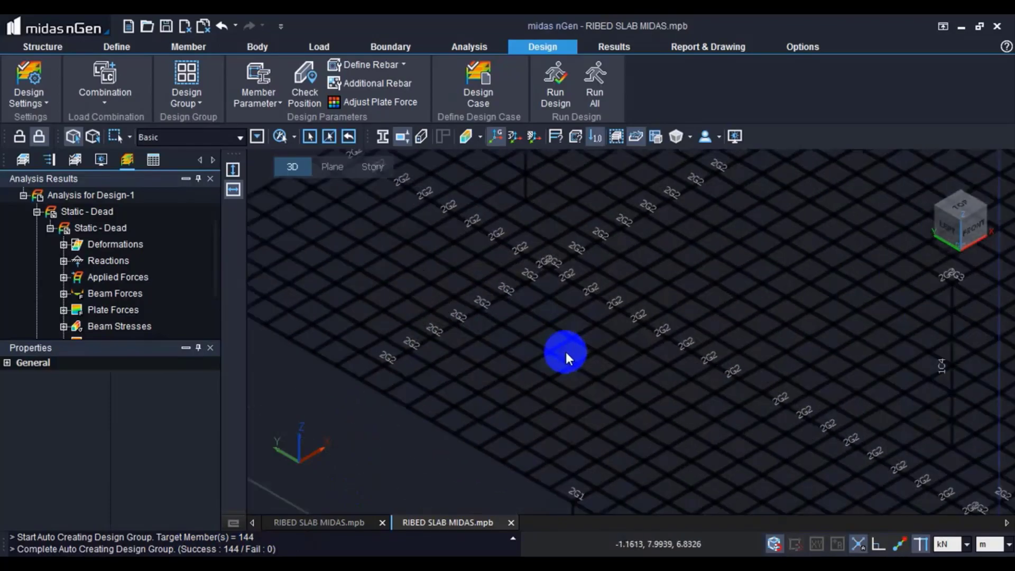
pyautogui.scroll(-5, 656, 379)
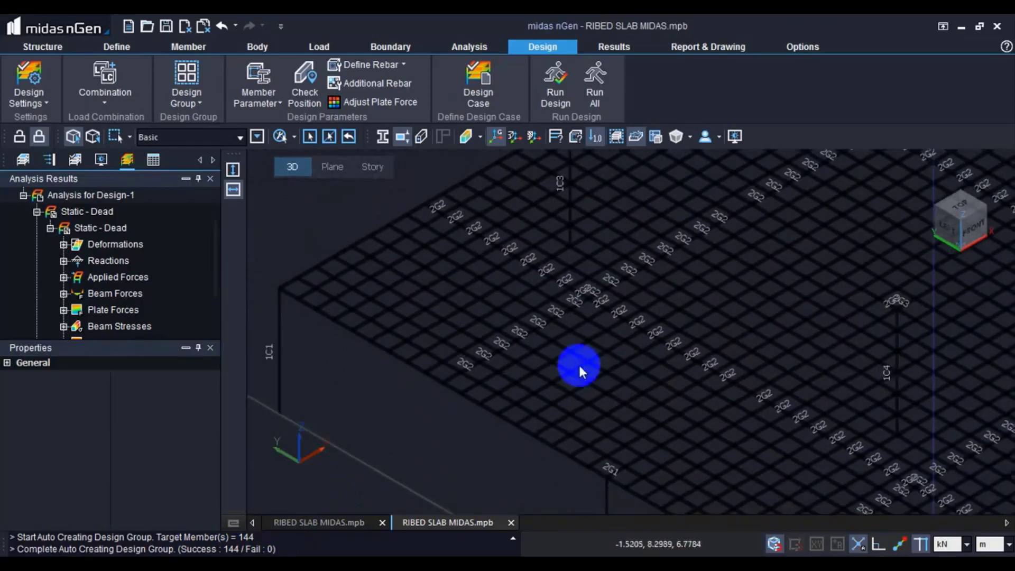
pyautogui.click(144, 209)
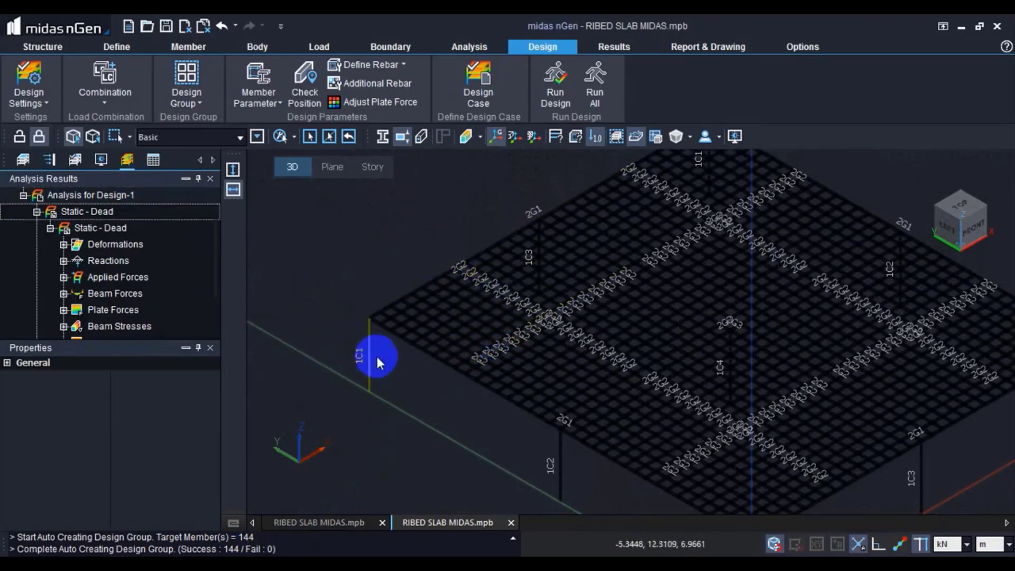
pyautogui.click(19, 136)
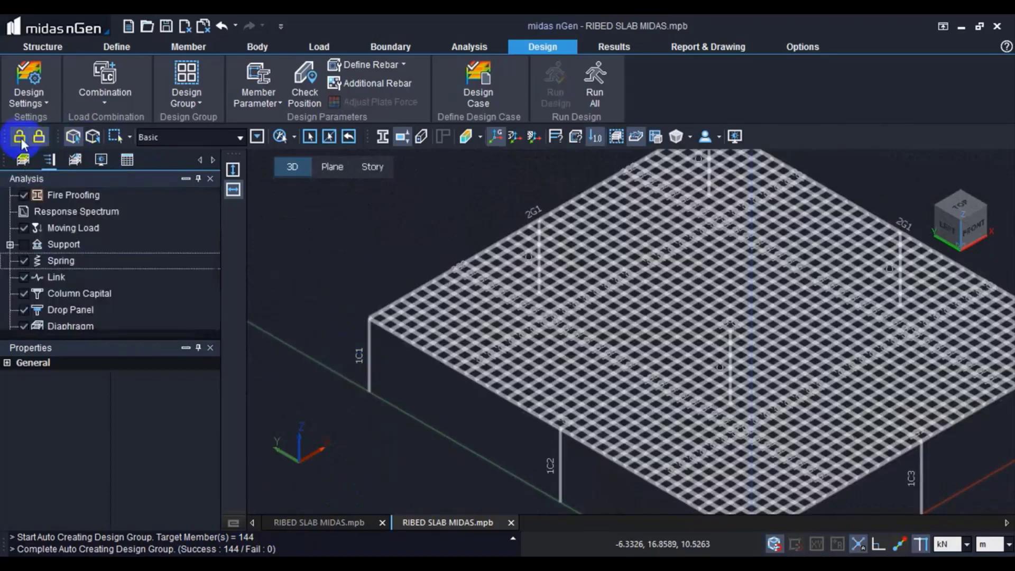
# Put the model back in analysis results mode and turn off the display of the RC design groups.
pyautogui.click(39, 137)
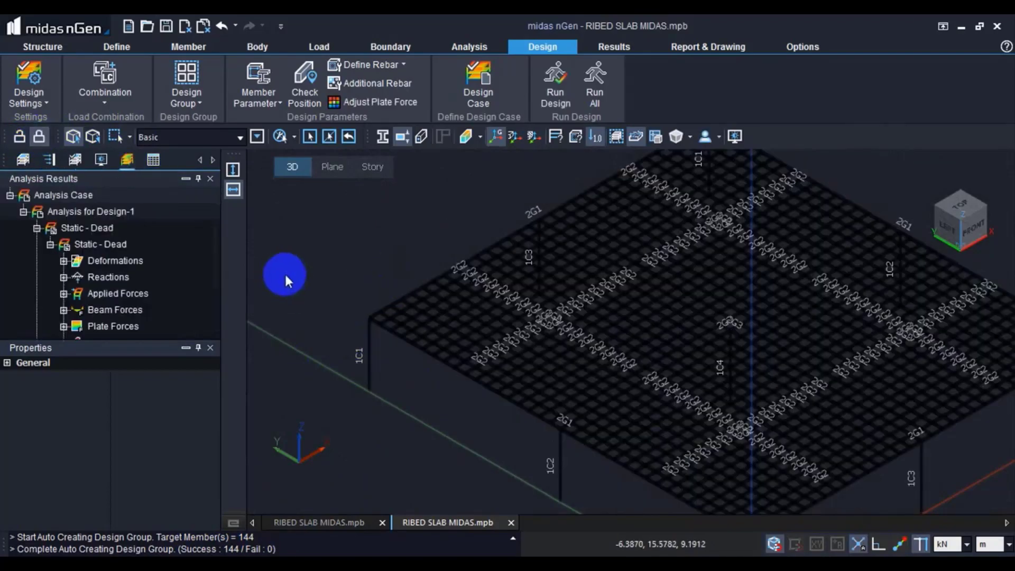
pyautogui.click(22, 138)
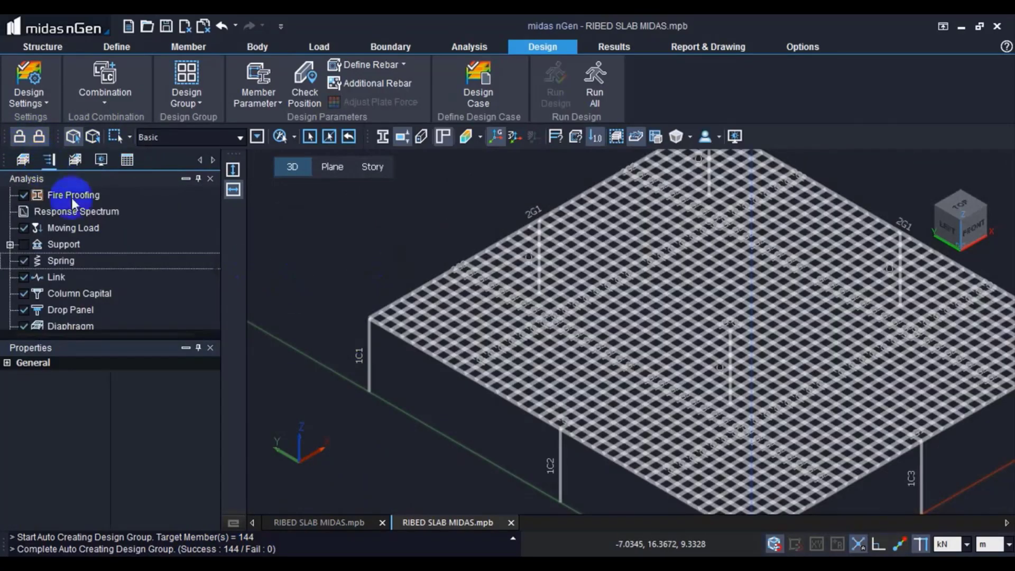
pyautogui.click(196, 263)
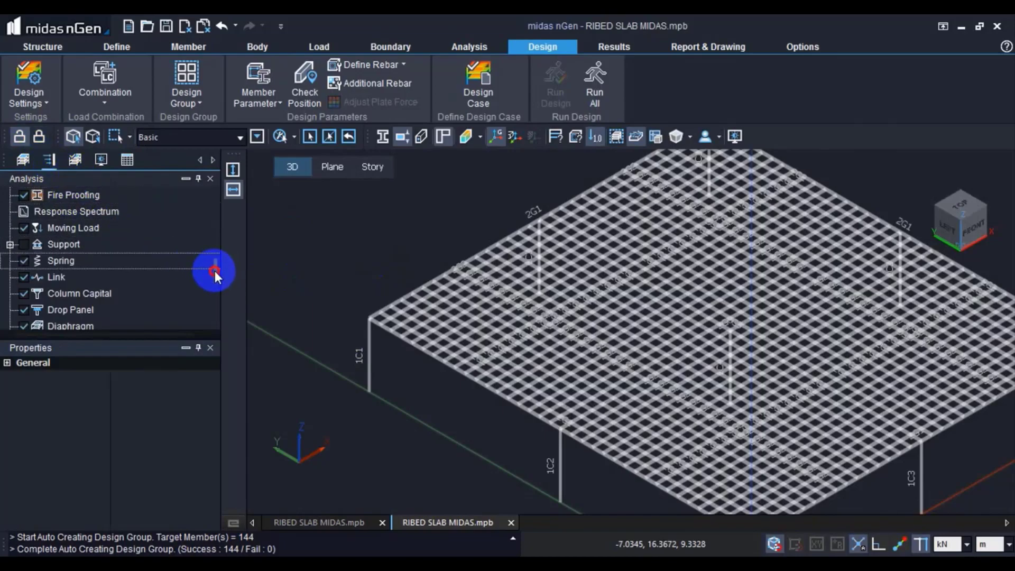
pyautogui.moveTo(215, 273)
pyautogui.mouseDown()
pyautogui.moveTo(221, 259)
pyautogui.moveTo(222, 284)
pyautogui.mouseUp()
pyautogui.moveTo(222, 295); pyautogui.dragTo(224, 308)
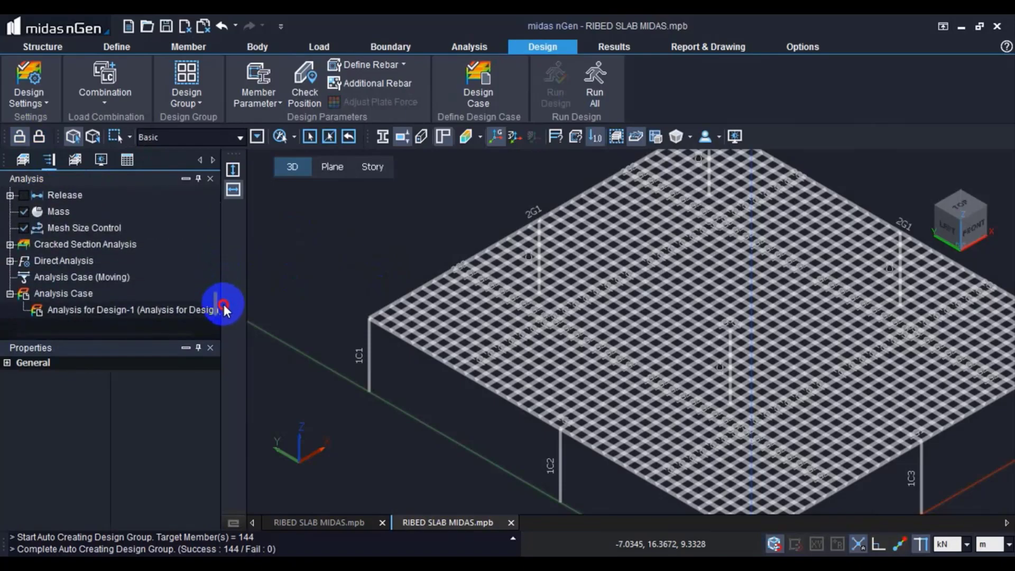
pyautogui.click(38, 295)
pyautogui.click(36, 294)
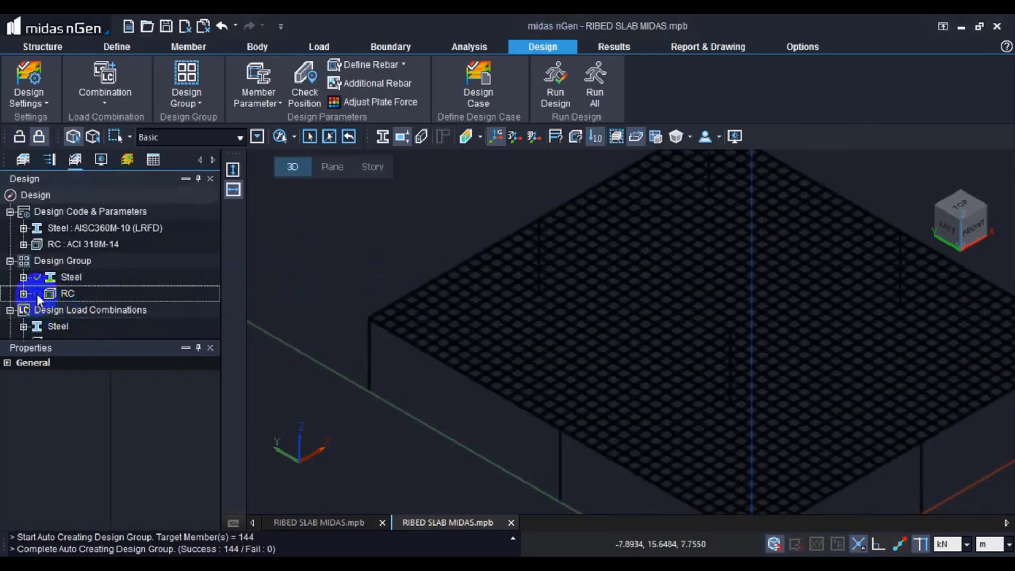
pyautogui.scroll(-5, 341, 286)
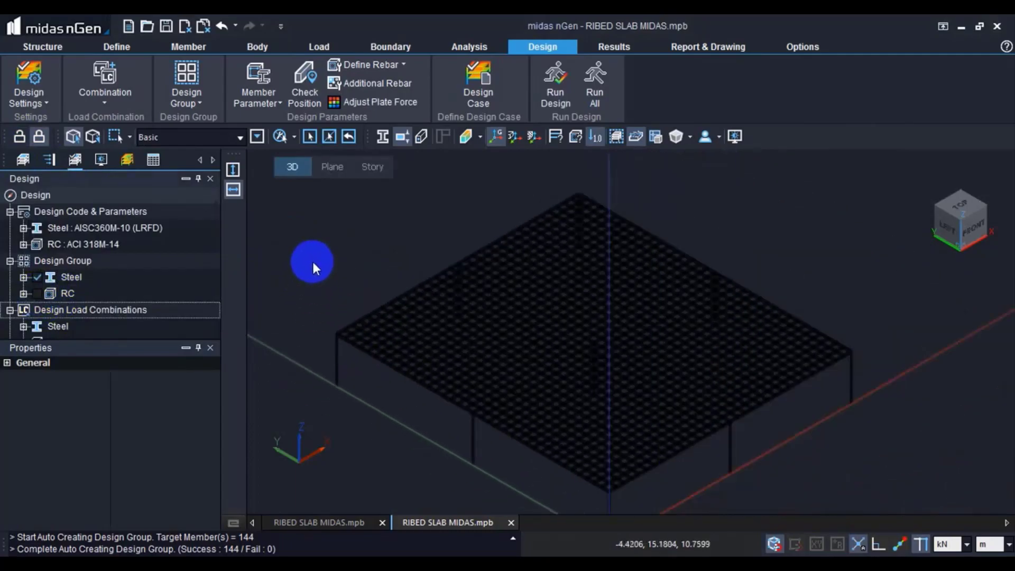
pyautogui.moveTo(310, 263); pyautogui.dragTo(316, 276, button='middle')
# Open the member design parameters for RC beams to ACI 318M-14 and keep the dialog clear of the model.
pyautogui.click(349, 195)
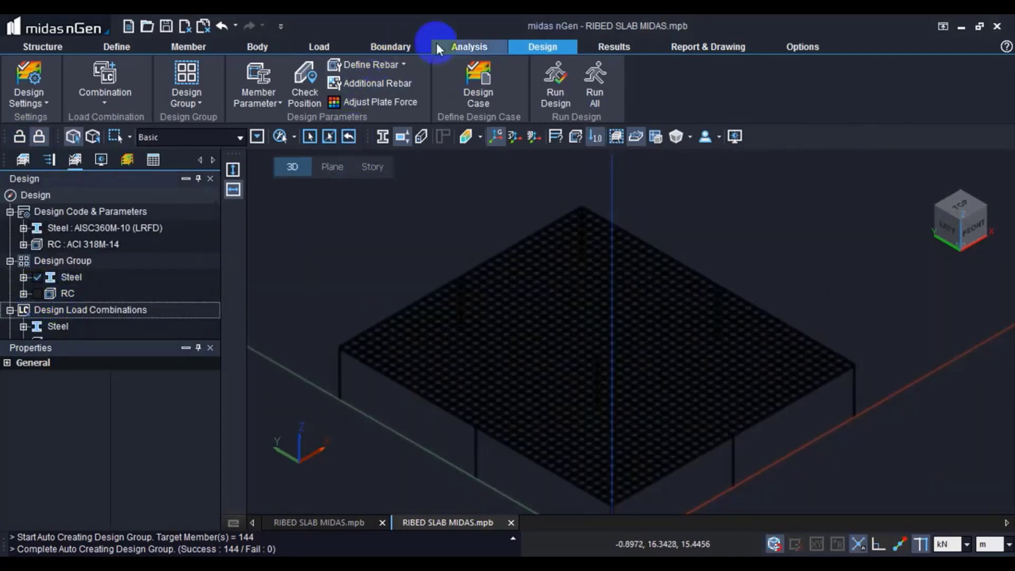
pyautogui.click(538, 48)
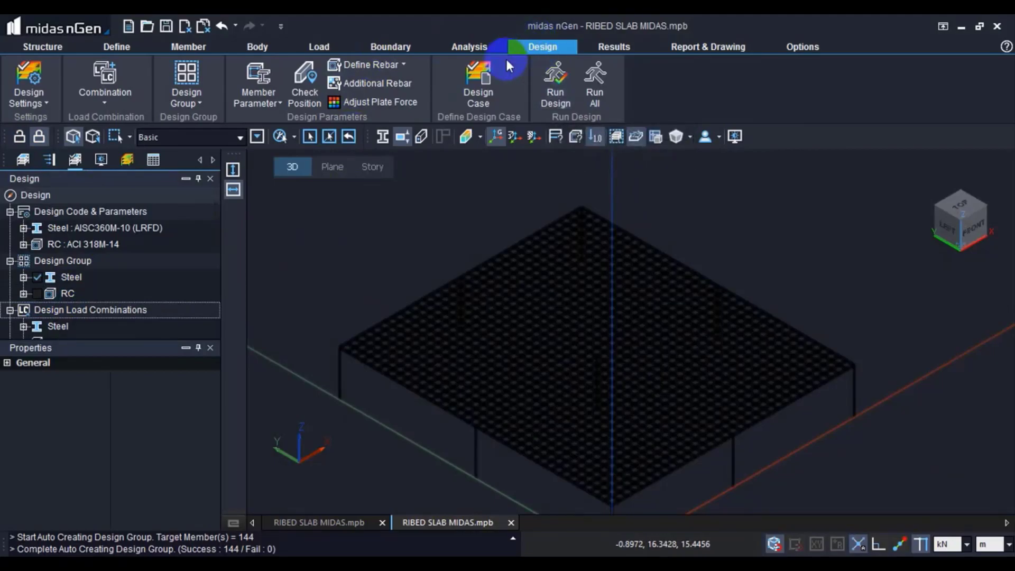
pyautogui.click(295, 168)
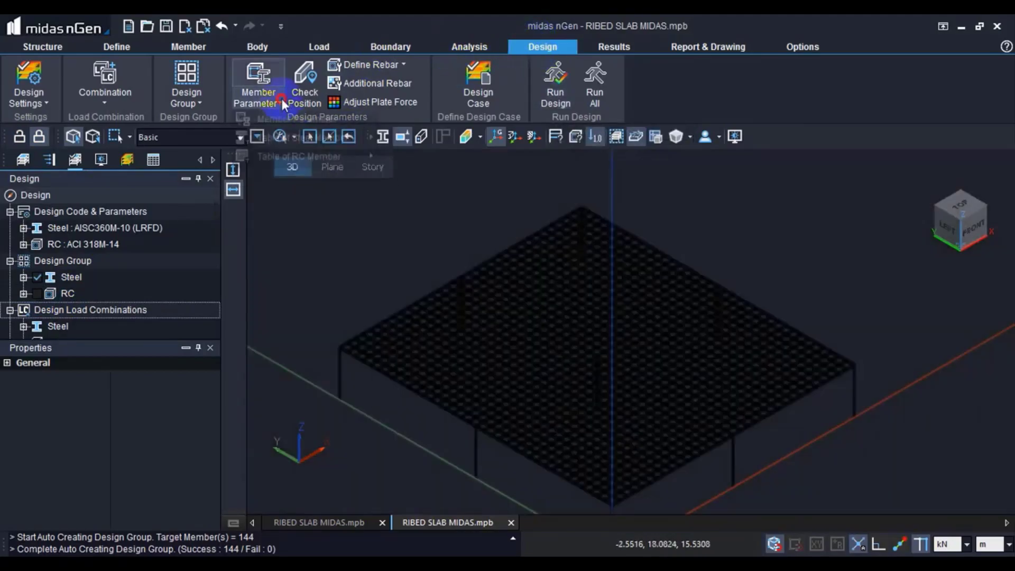
pyautogui.click(281, 100)
pyautogui.click(276, 121)
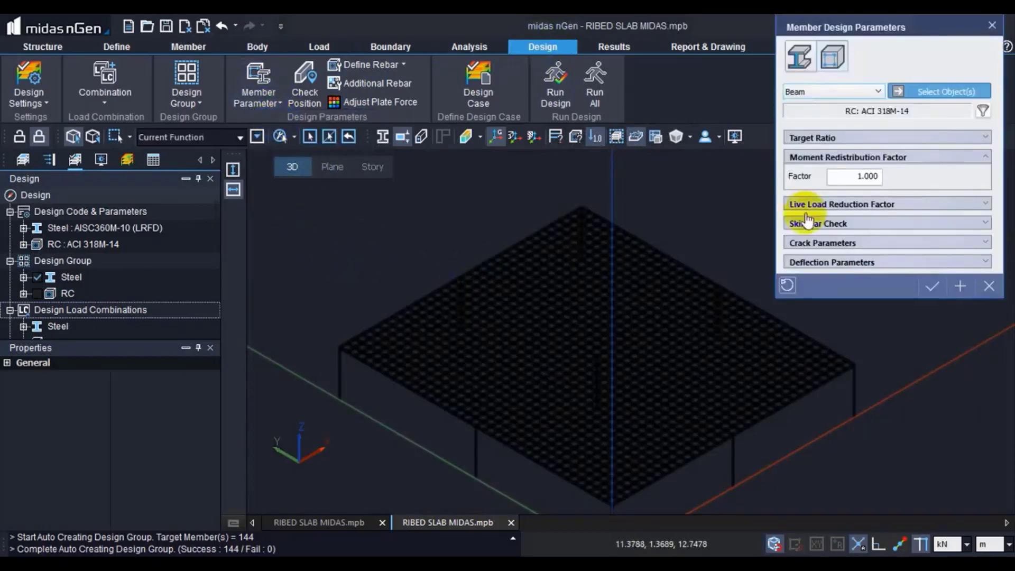
pyautogui.moveTo(960, 34); pyautogui.dragTo(919, 40)
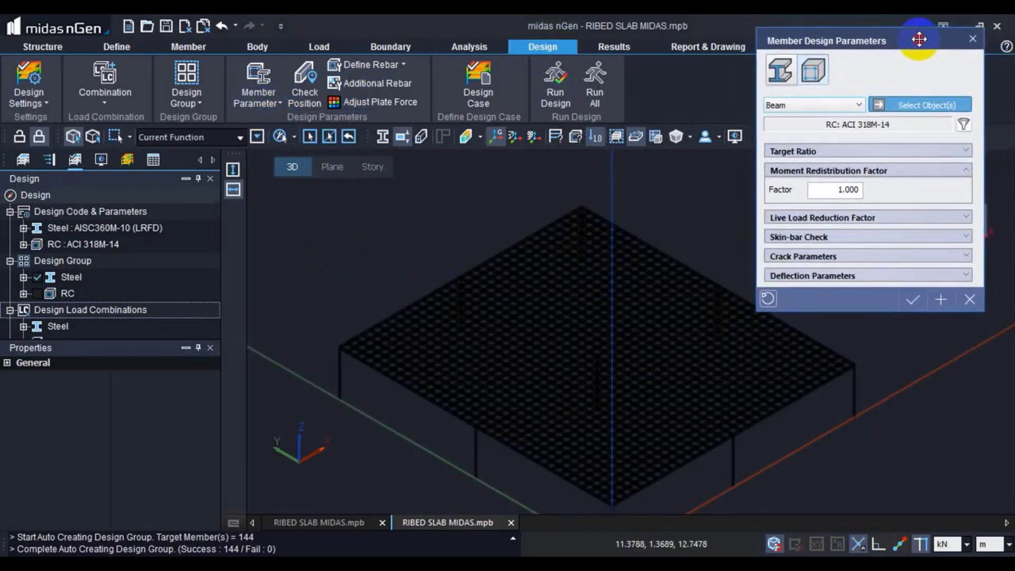
pyautogui.click(655, 152)
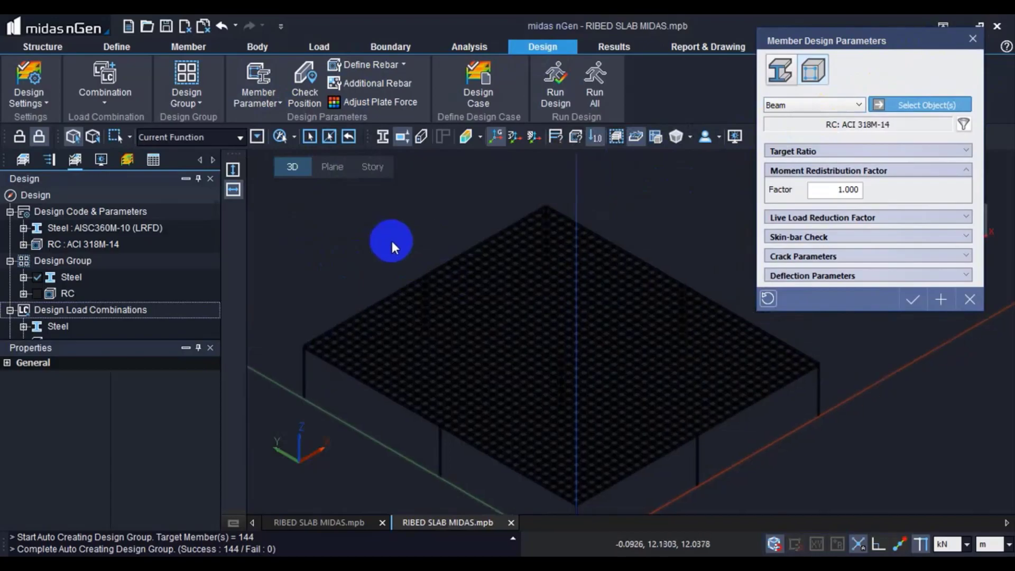
pyautogui.click(153, 210)
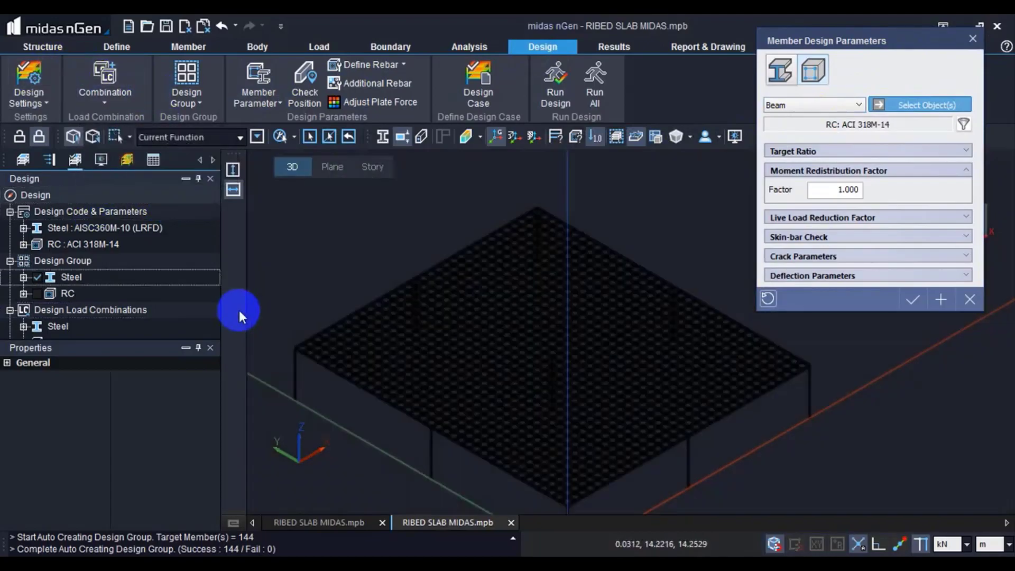
pyautogui.click(191, 238)
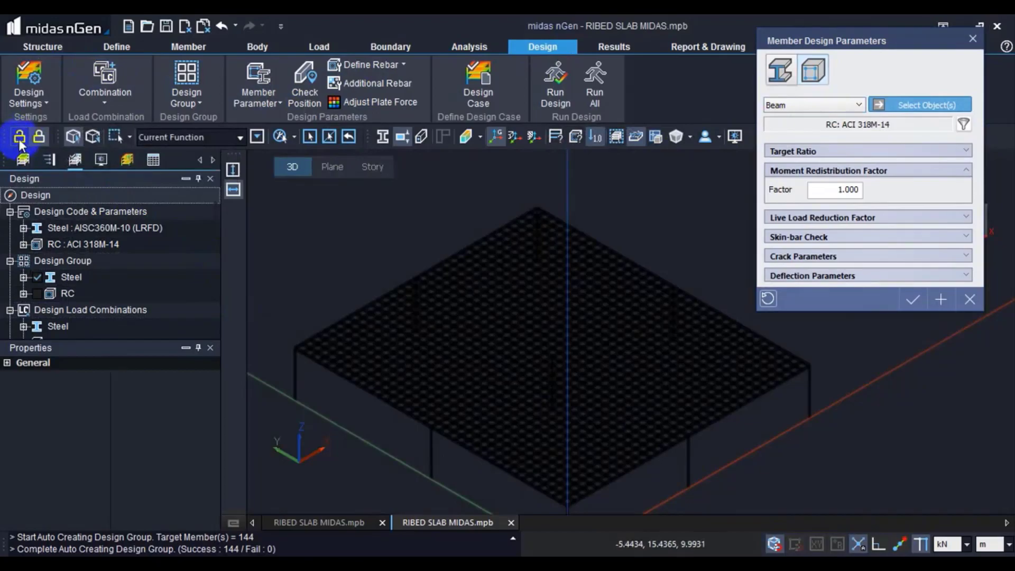
# Select only the members with section Rib 16 and apply the RC beam design parameters with a moment redistribution factor of 1.000.
pyautogui.click(21, 160)
pyautogui.click(93, 231)
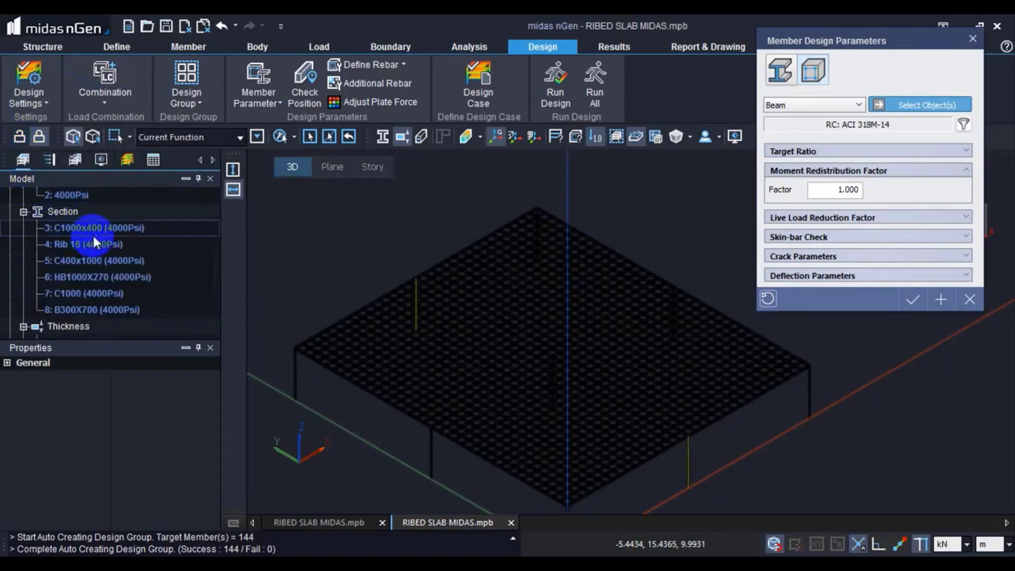
pyautogui.click(95, 246)
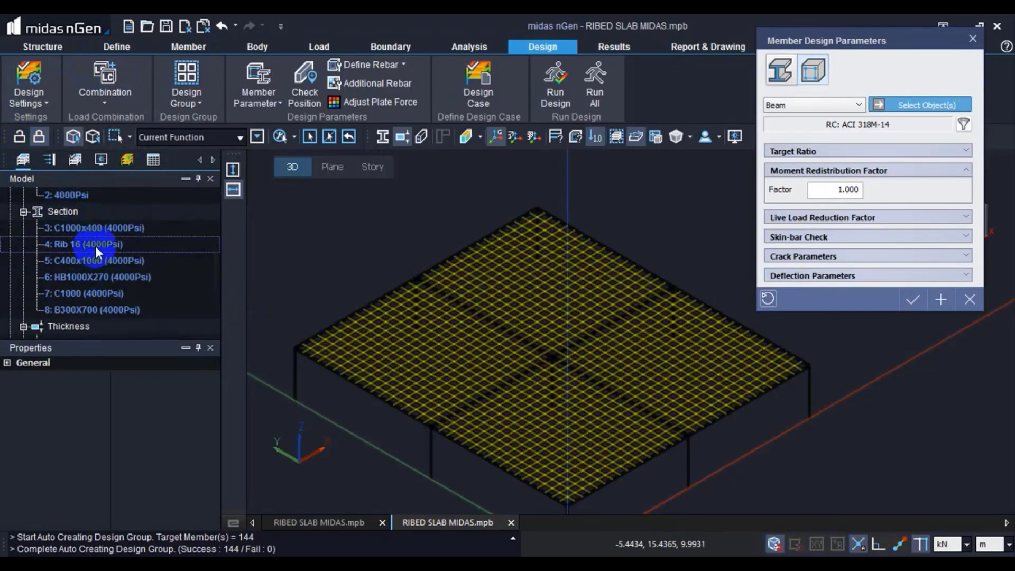
pyautogui.rightClick(95, 246)
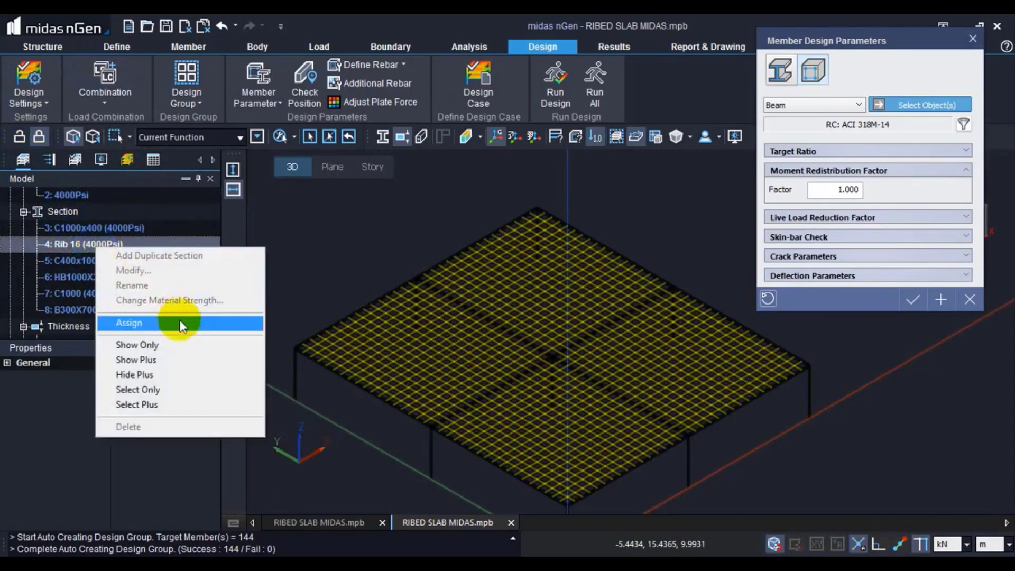
pyautogui.click(160, 389)
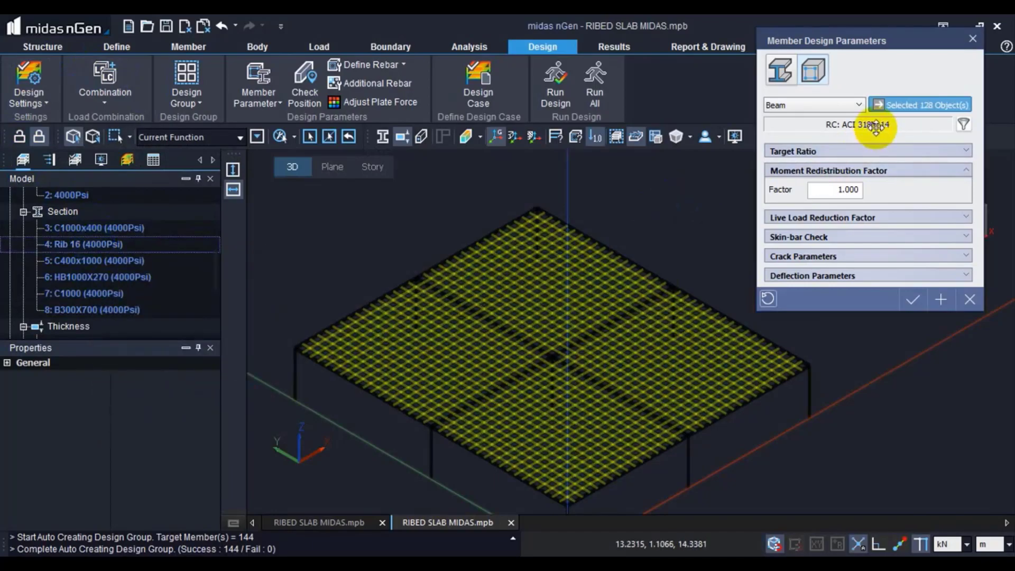
pyautogui.click(940, 299)
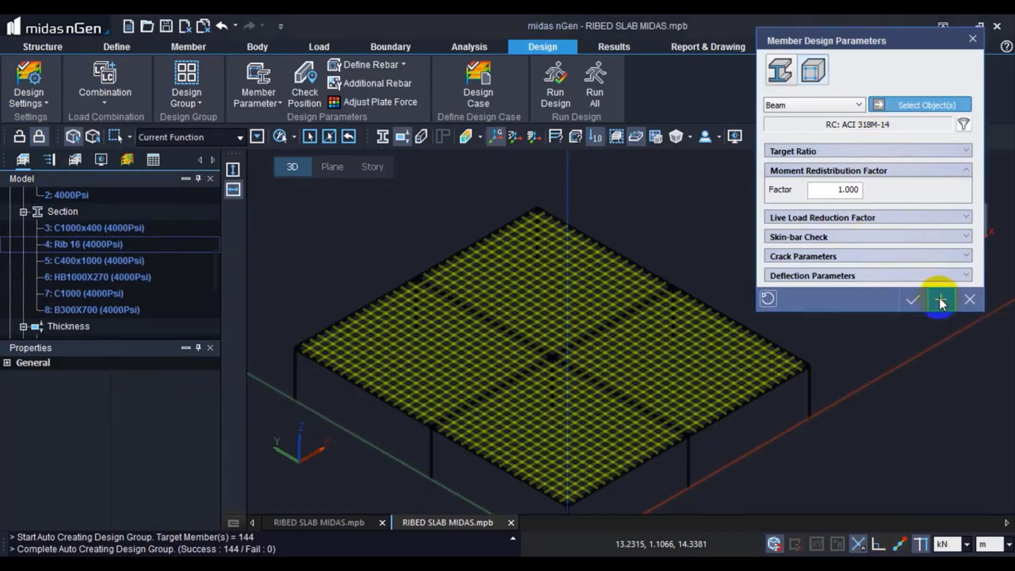
pyautogui.click(841, 105)
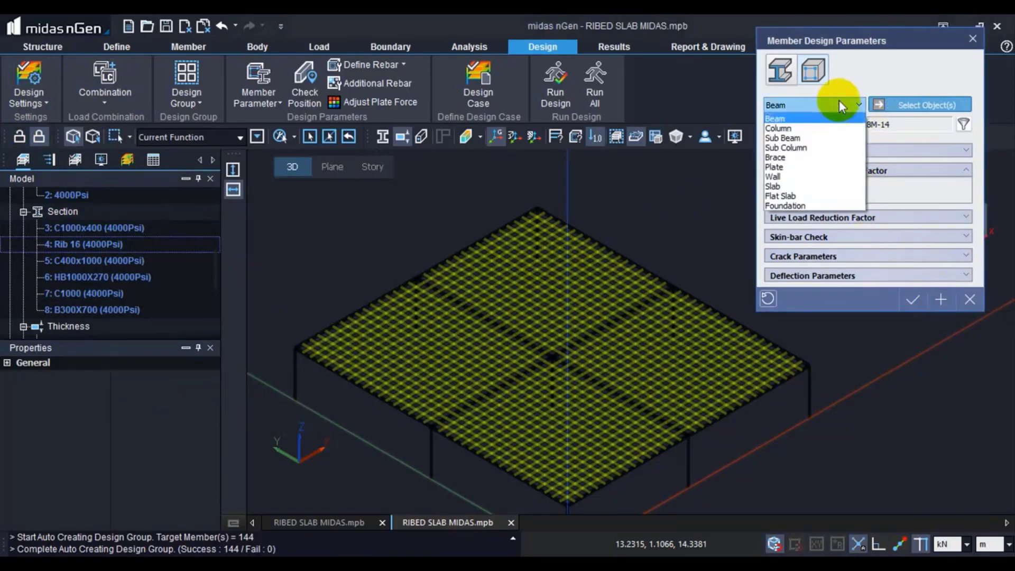
pyautogui.click(820, 137)
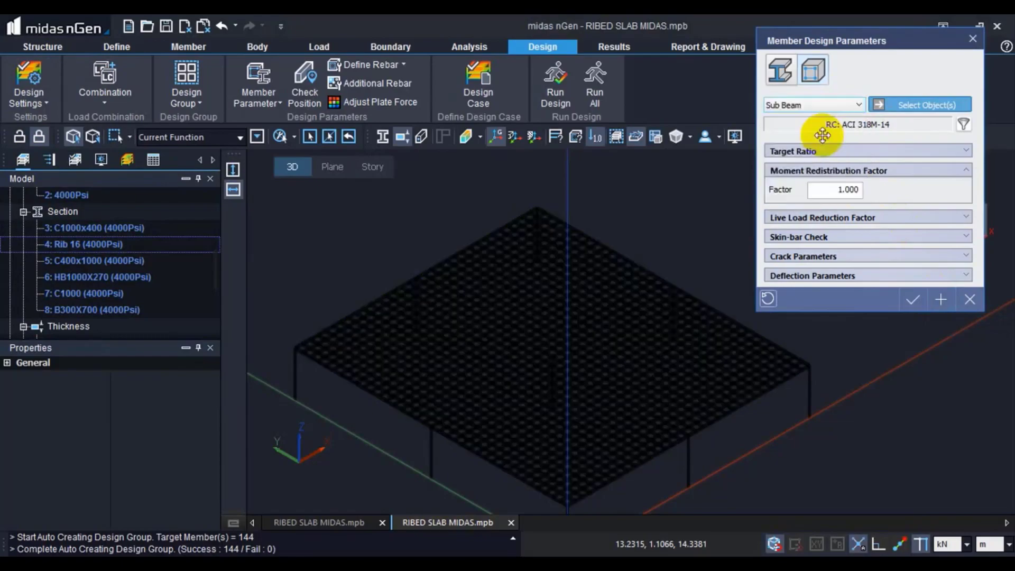
pyautogui.click(102, 243)
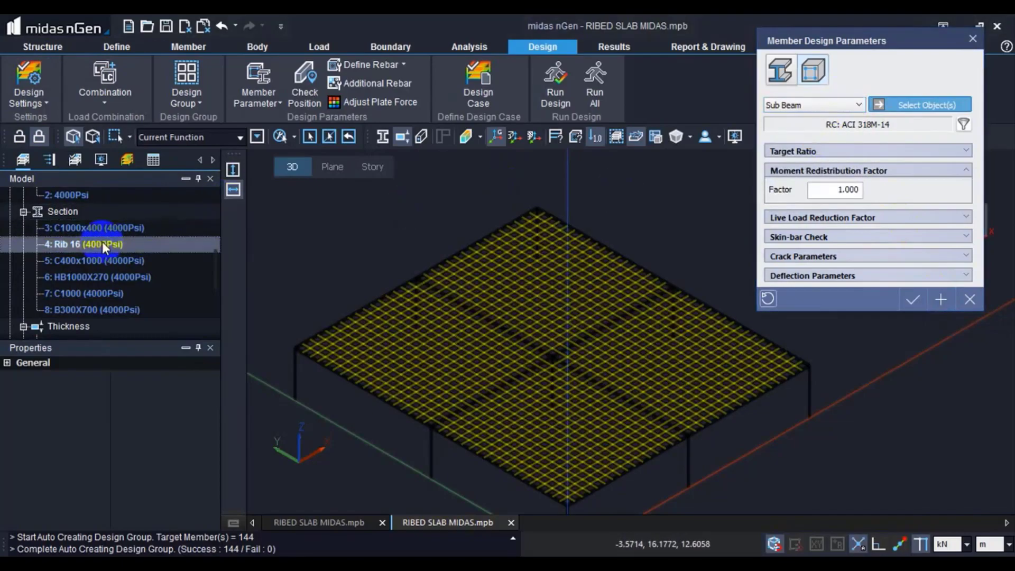
pyautogui.rightClick(102, 242)
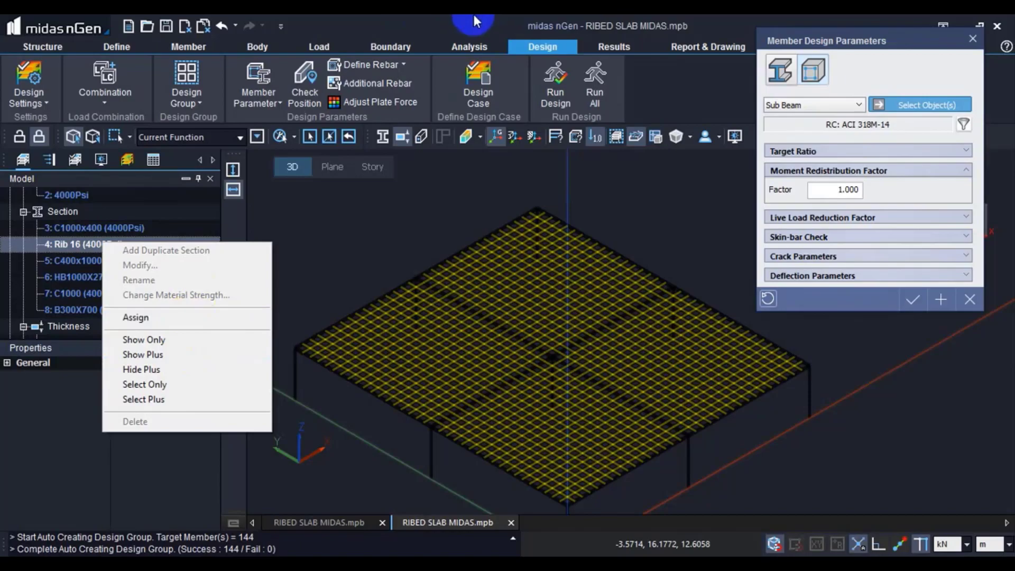
pyautogui.click(454, 15)
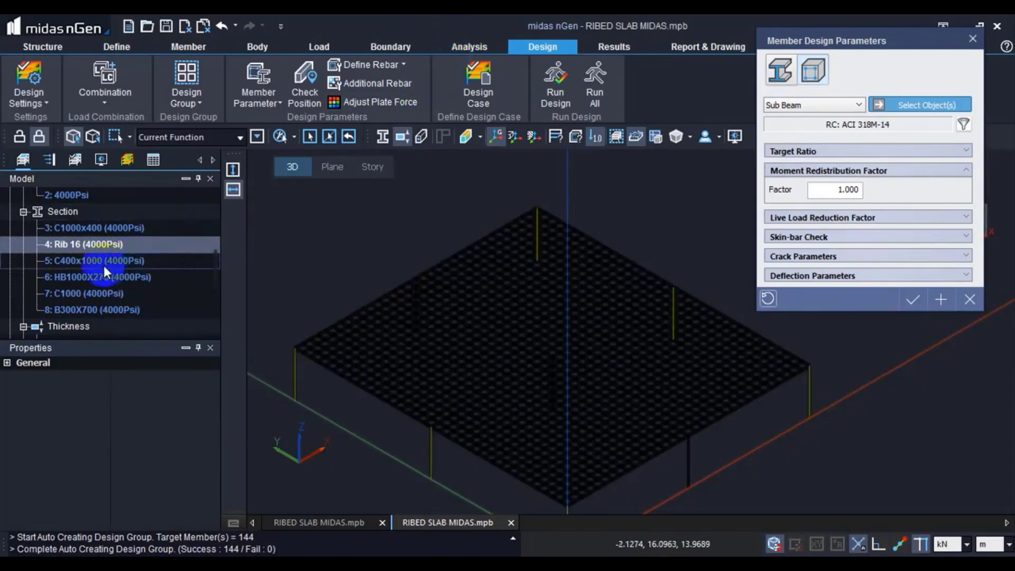
pyautogui.click(102, 262)
pyautogui.rightClick(103, 265)
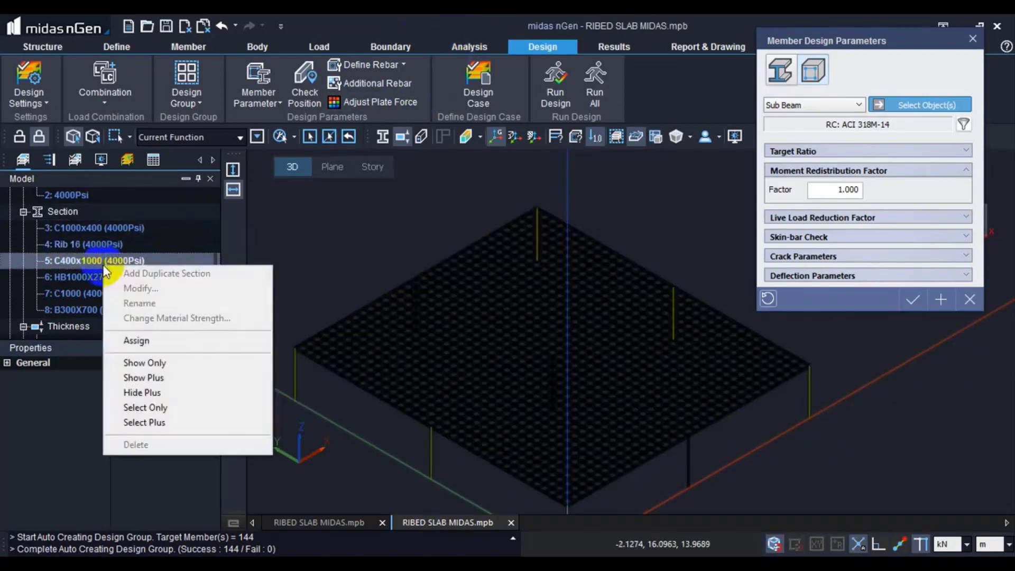
pyautogui.click(174, 407)
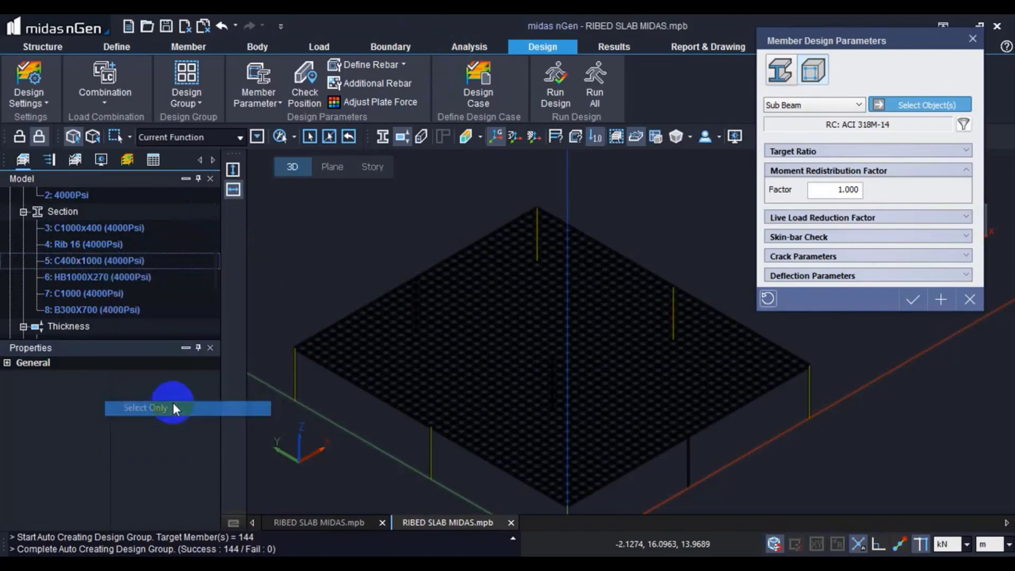
# Switch the member design parameters to the Column type and select only the members with section C400x1000.
pyautogui.click(821, 104)
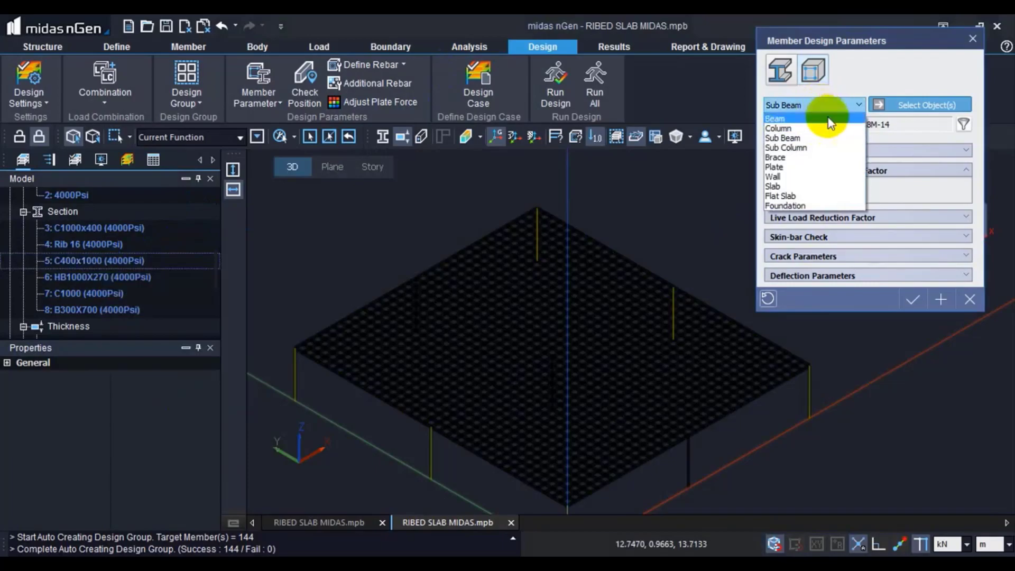
pyautogui.click(808, 128)
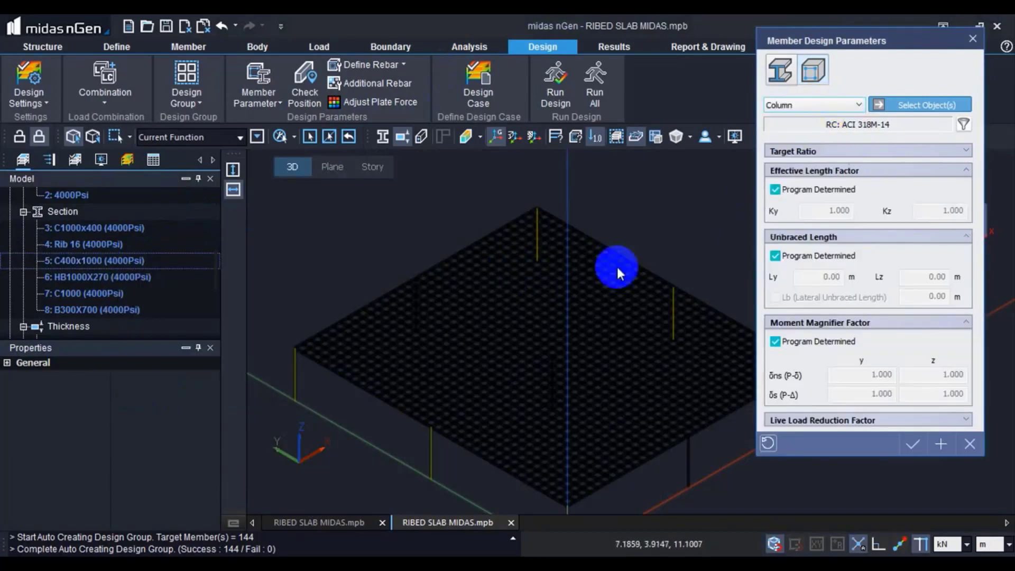
pyautogui.click(692, 198)
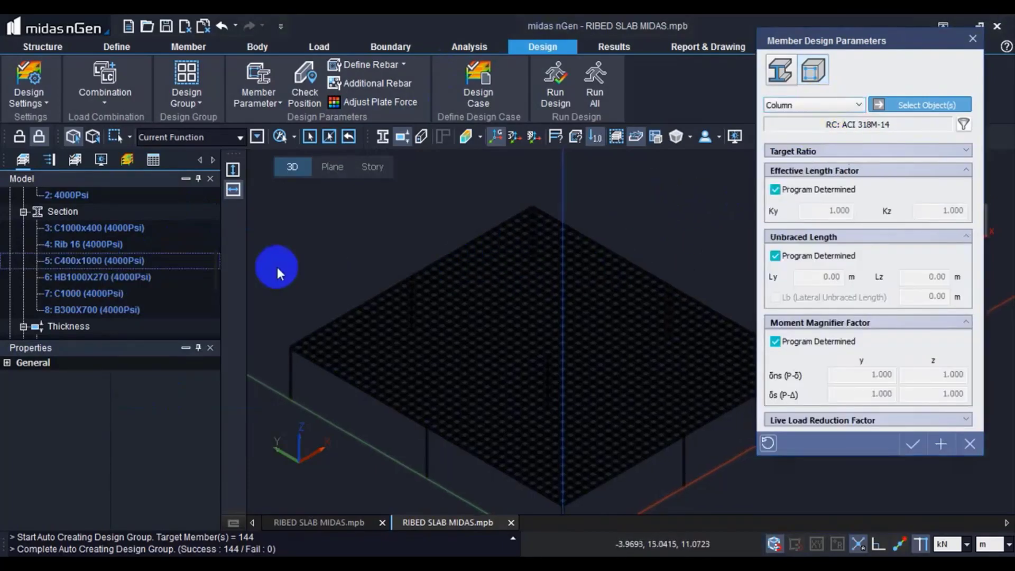
pyautogui.click(96, 261)
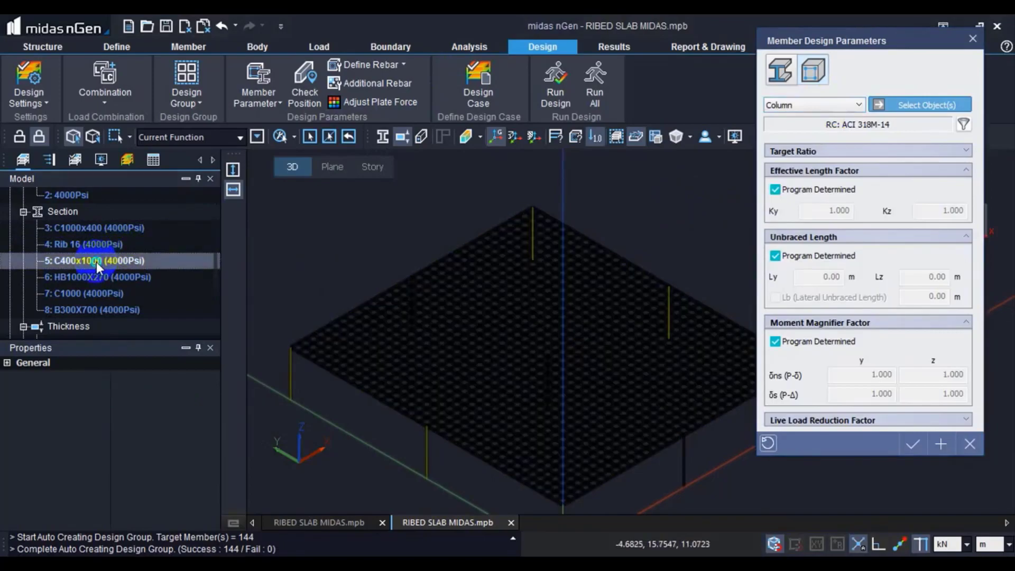
pyautogui.rightClick(96, 261)
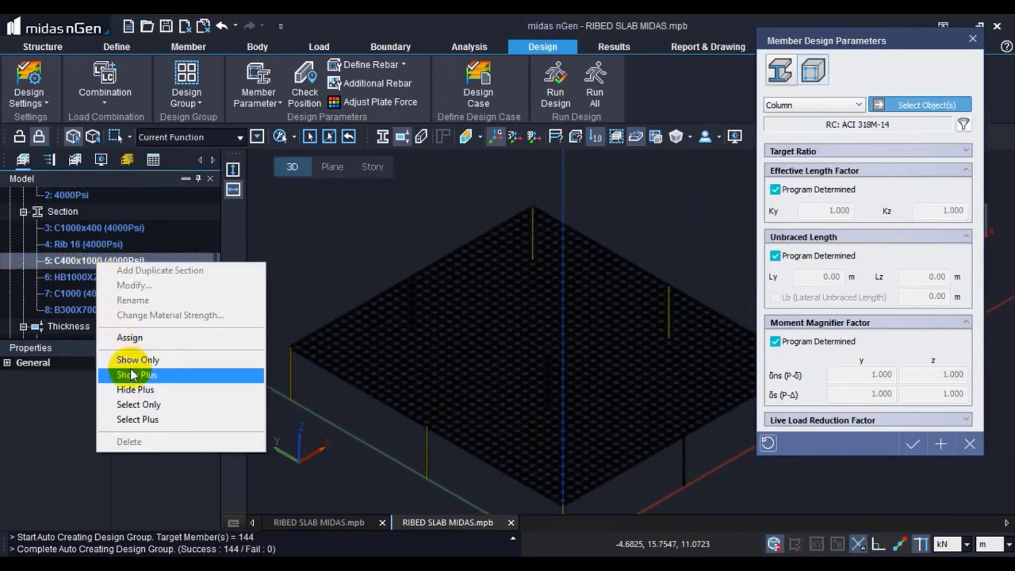
pyautogui.click(139, 405)
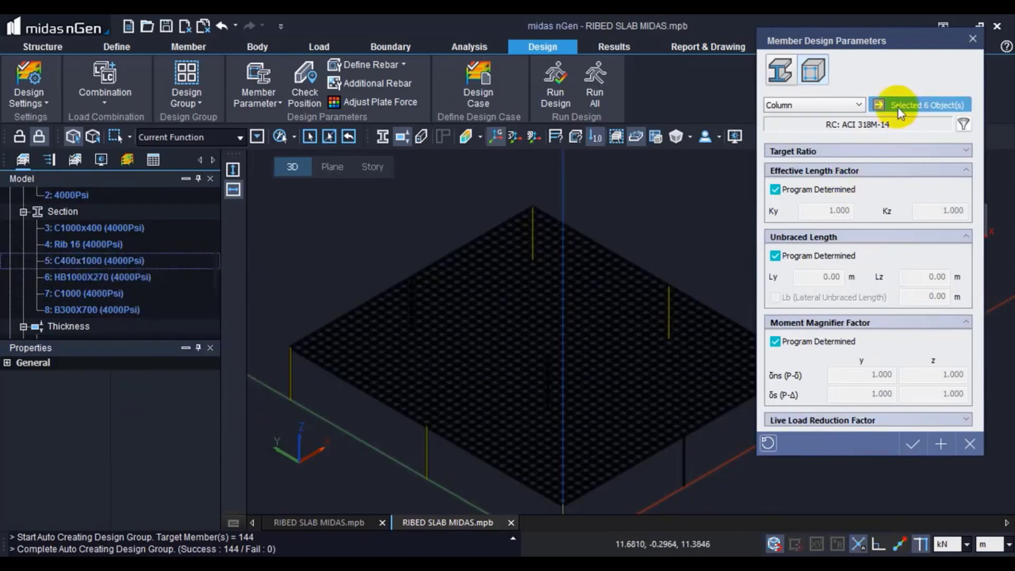
# Add the C1000 and C1000x400 members to the selection and apply the column design parameters with program-determined length and magnifier factors.
pyautogui.click(163, 246)
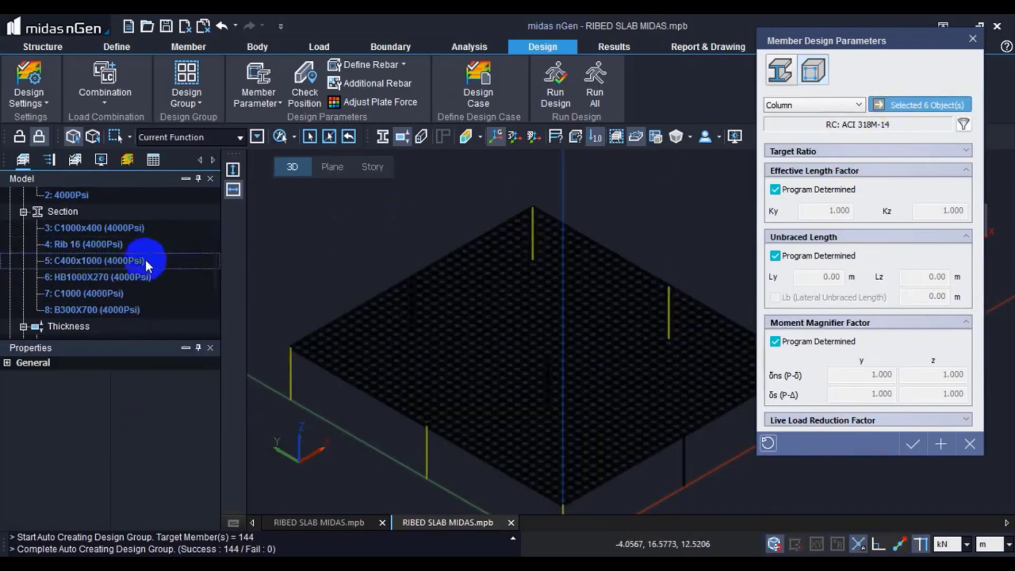
pyautogui.rightClick(113, 305)
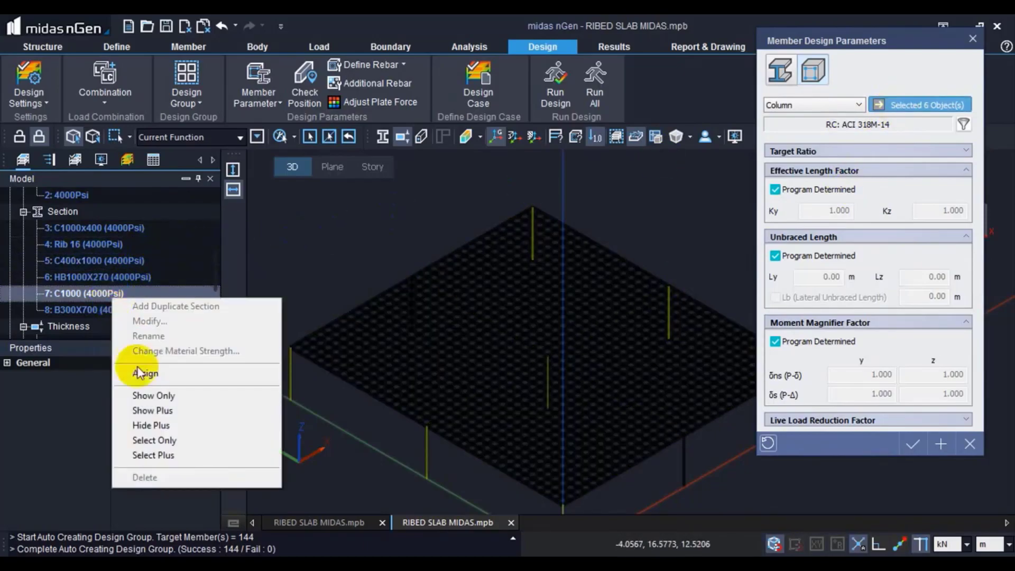
pyautogui.click(150, 458)
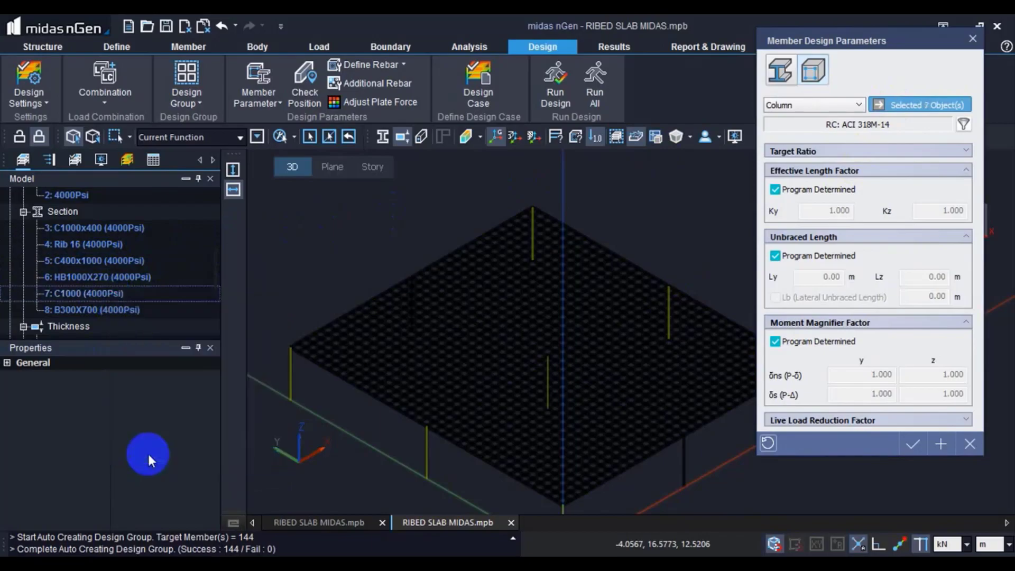
pyautogui.rightClick(132, 228)
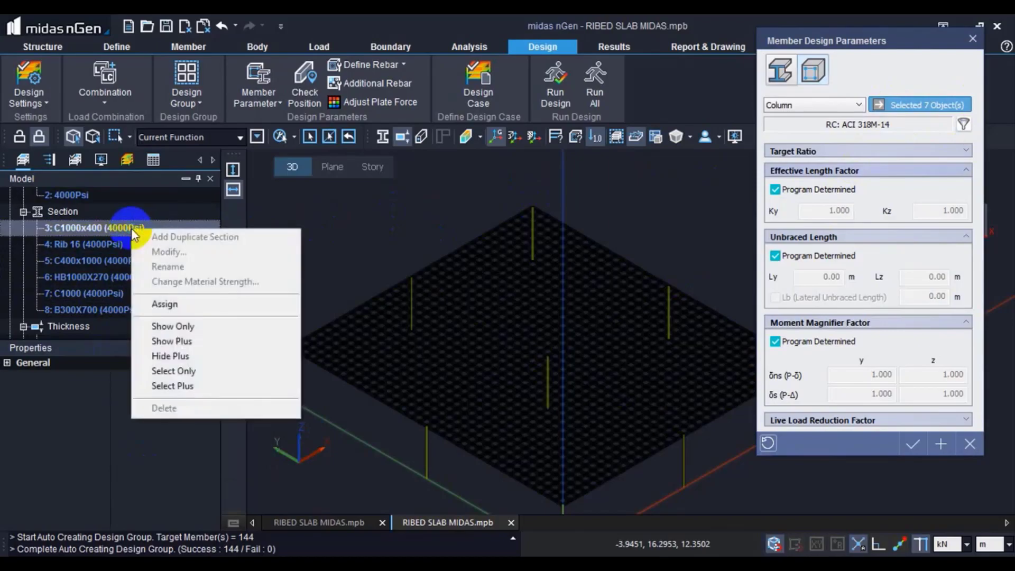
pyautogui.click(183, 386)
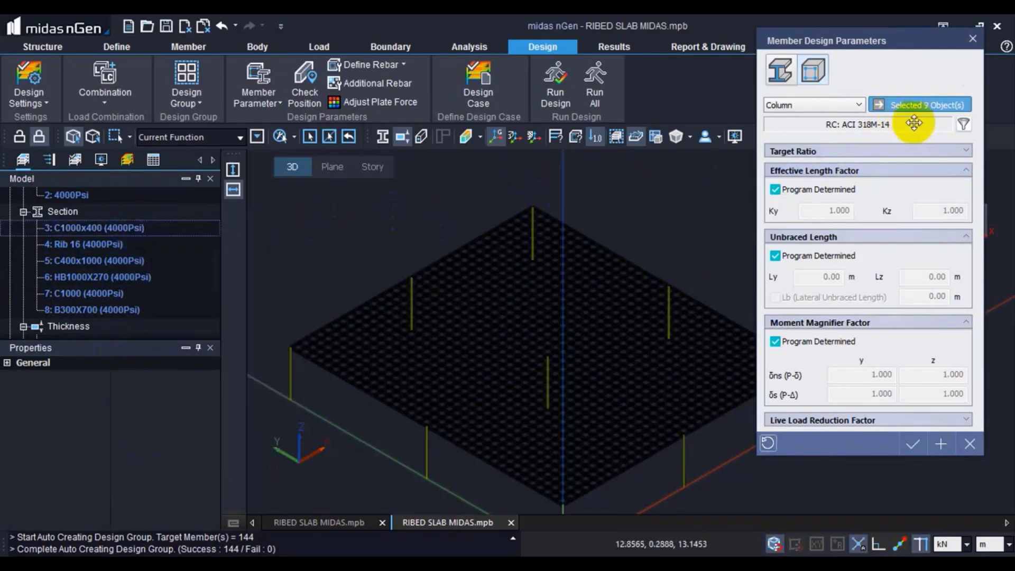
pyautogui.click(938, 442)
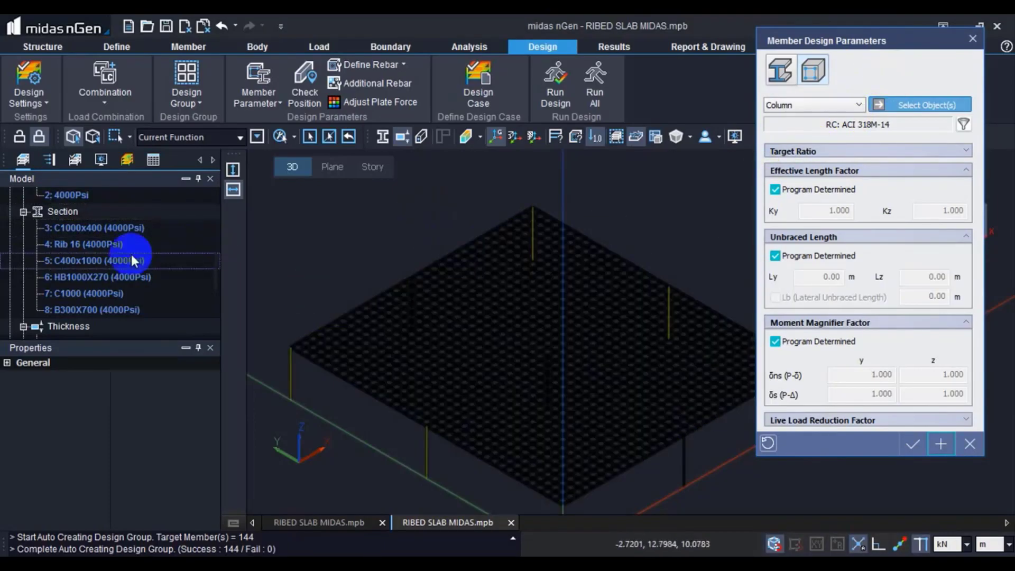
pyautogui.doubleClick(118, 248)
pyautogui.doubleClick(117, 259)
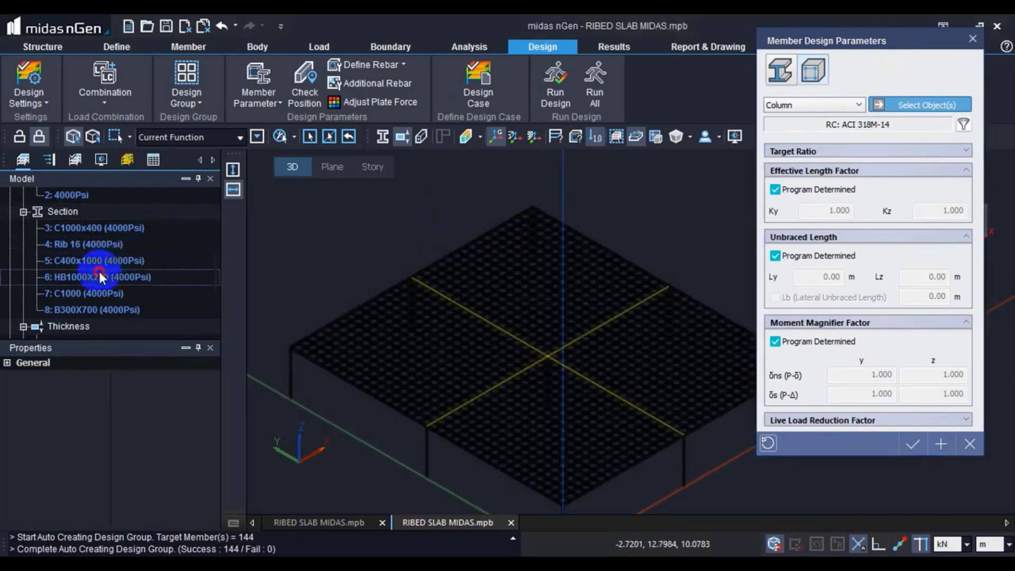
pyautogui.rightClick(98, 273)
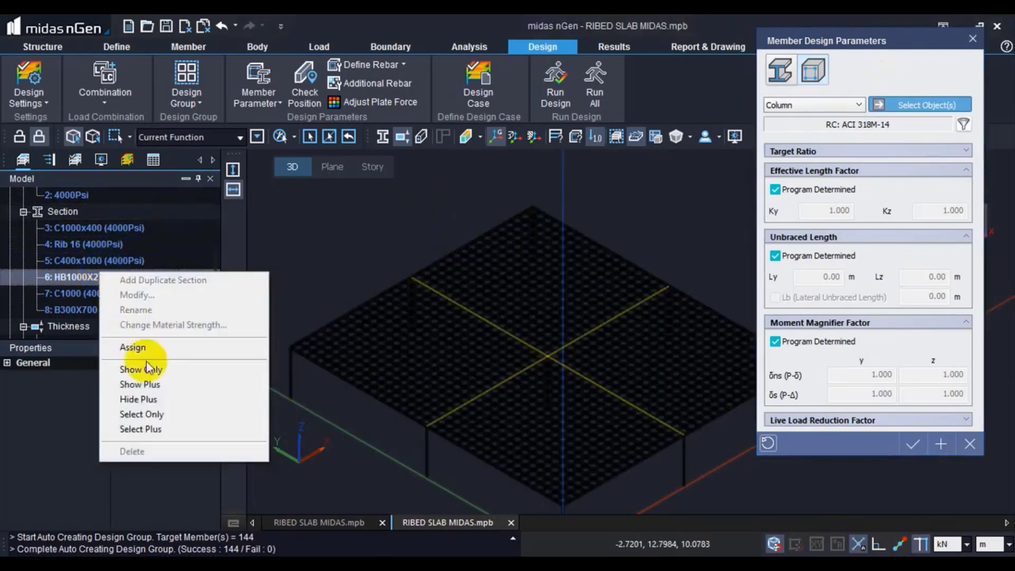
pyautogui.click(152, 414)
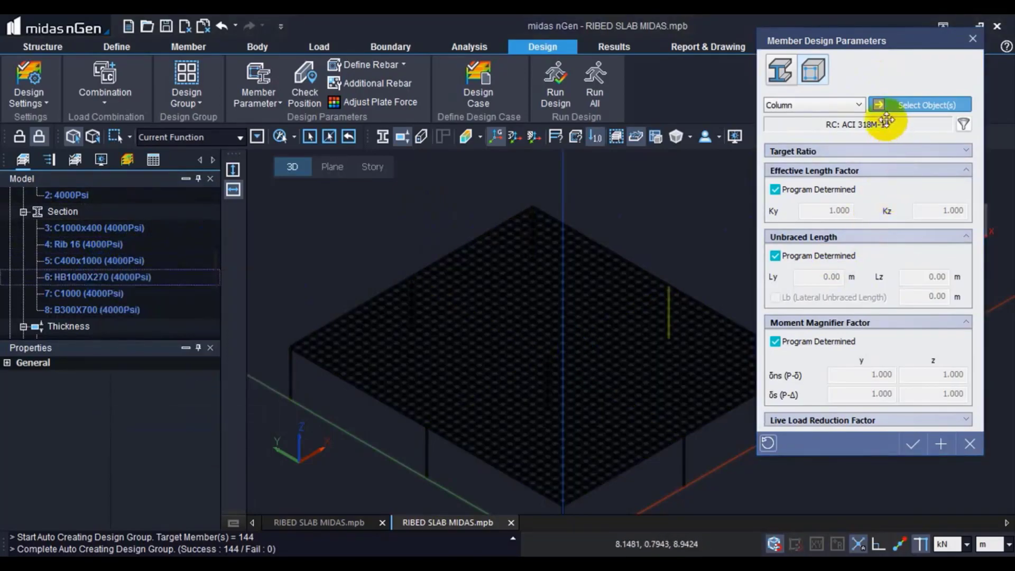
# Switch the parameters to the Beam type and apply them, with a moment redistribution factor of 1.000, to only the HB1000X270 members.
pyautogui.click(846, 107)
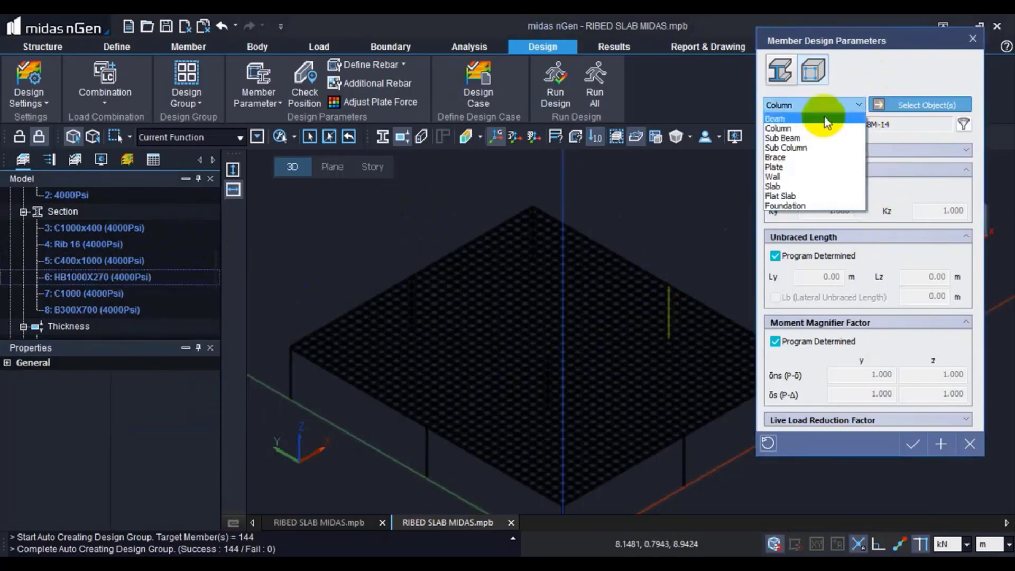
pyautogui.click(826, 118)
pyautogui.rightClick(132, 279)
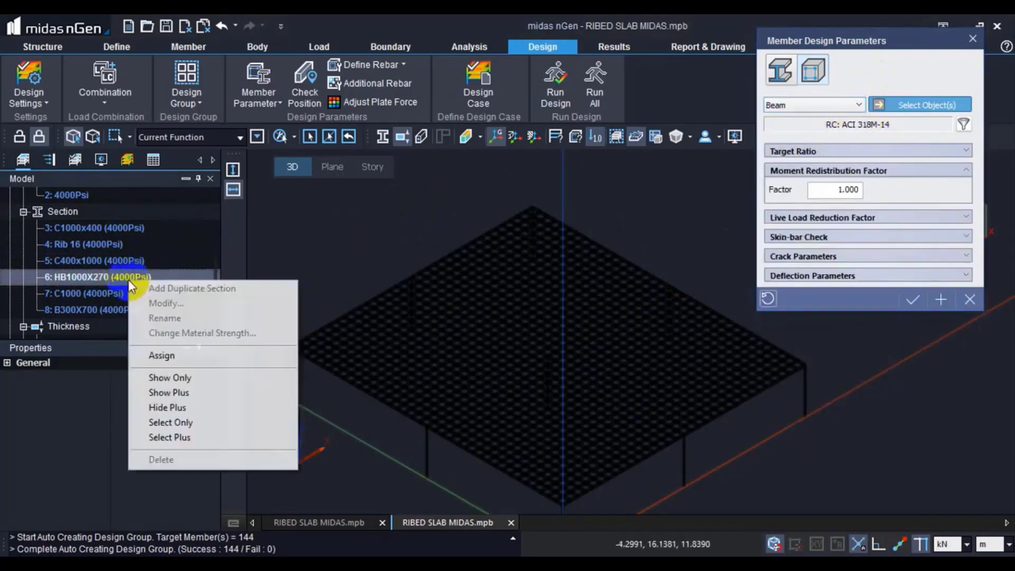
pyautogui.click(188, 423)
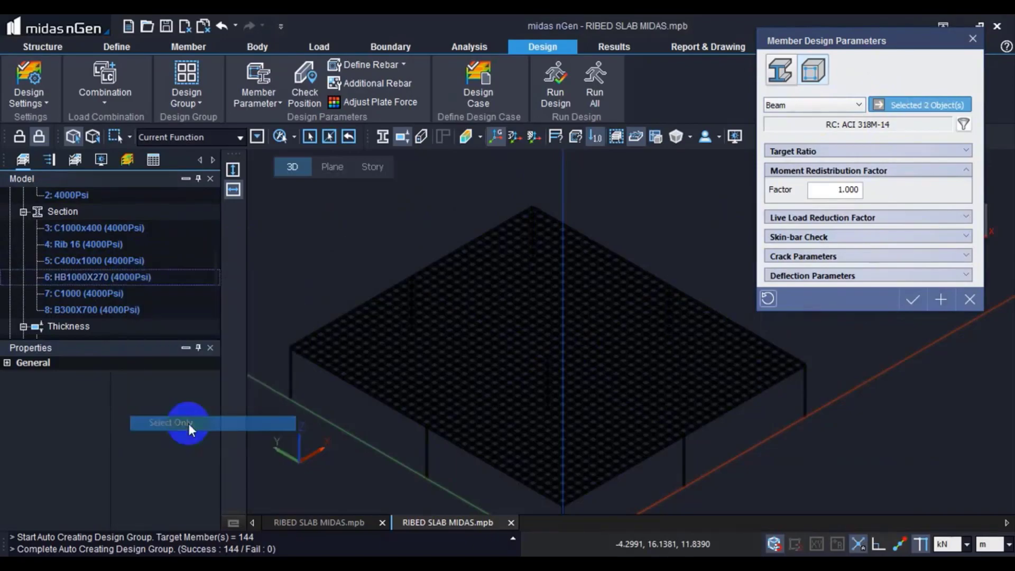
pyautogui.click(942, 300)
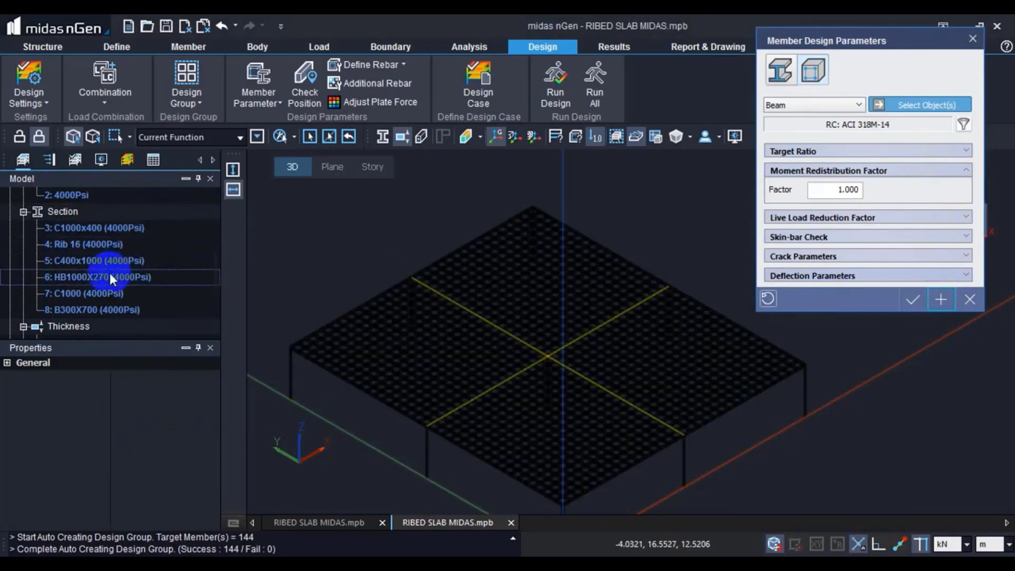
# Apply the beam design parameters with a moment redistribution factor of 1.000 to only the B300X700 members and finish the command.
pyautogui.rightClick(85, 312)
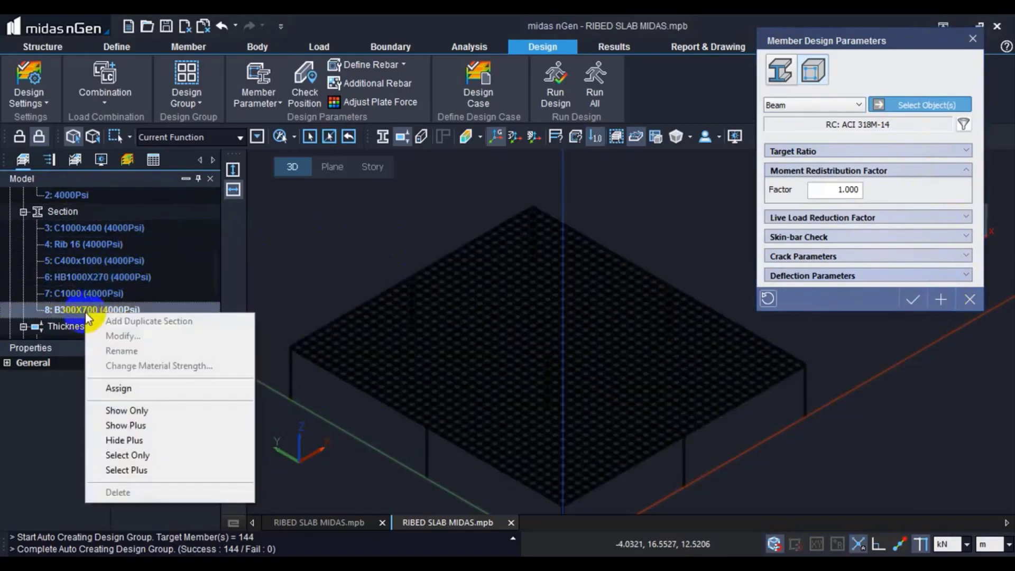
pyautogui.click(129, 458)
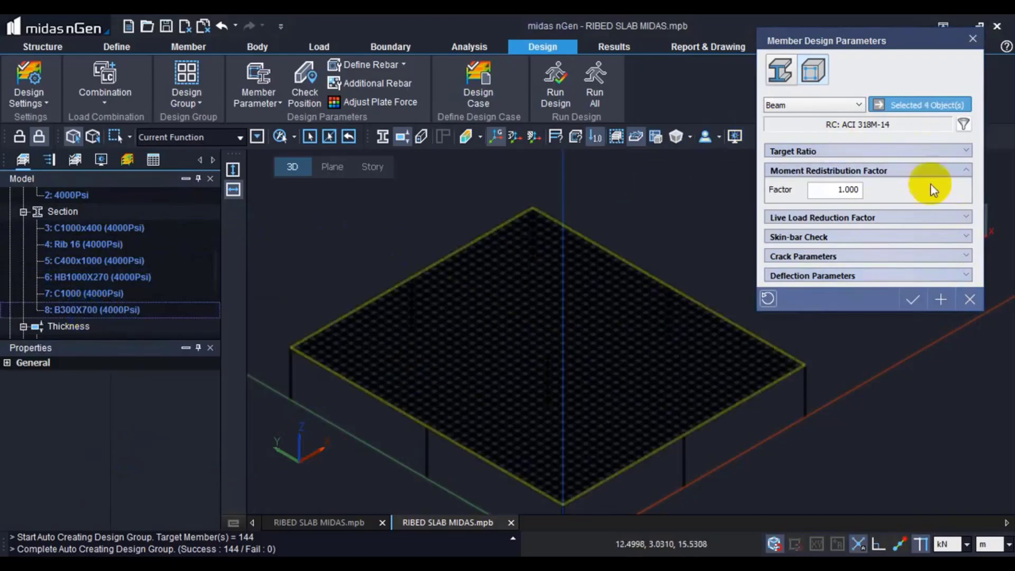
pyautogui.click(912, 300)
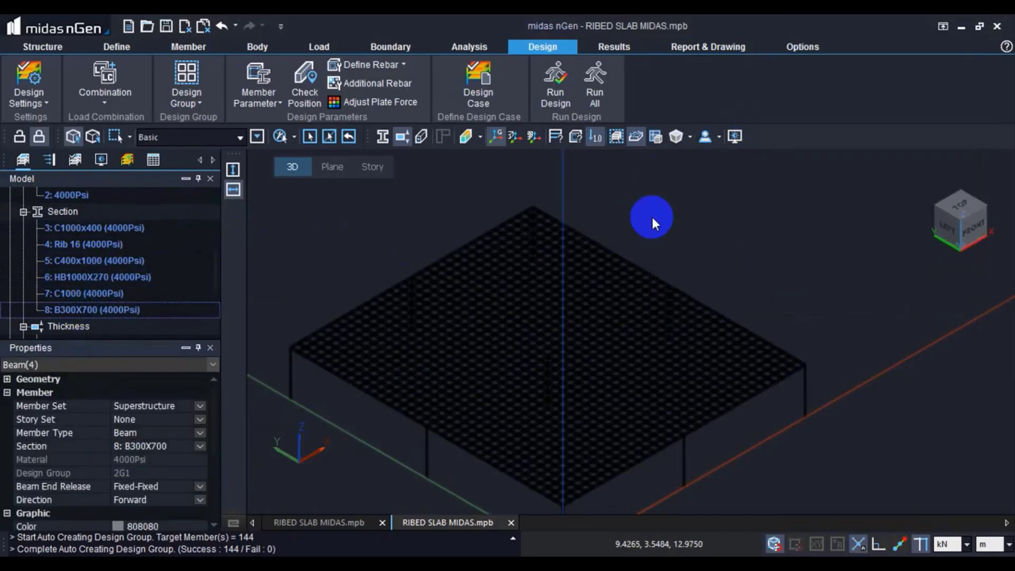
# Open the member rebar definition for the Column type, pick the C400x1000 corner column, and keep the dialog clear of the model.
pyautogui.click(404, 64)
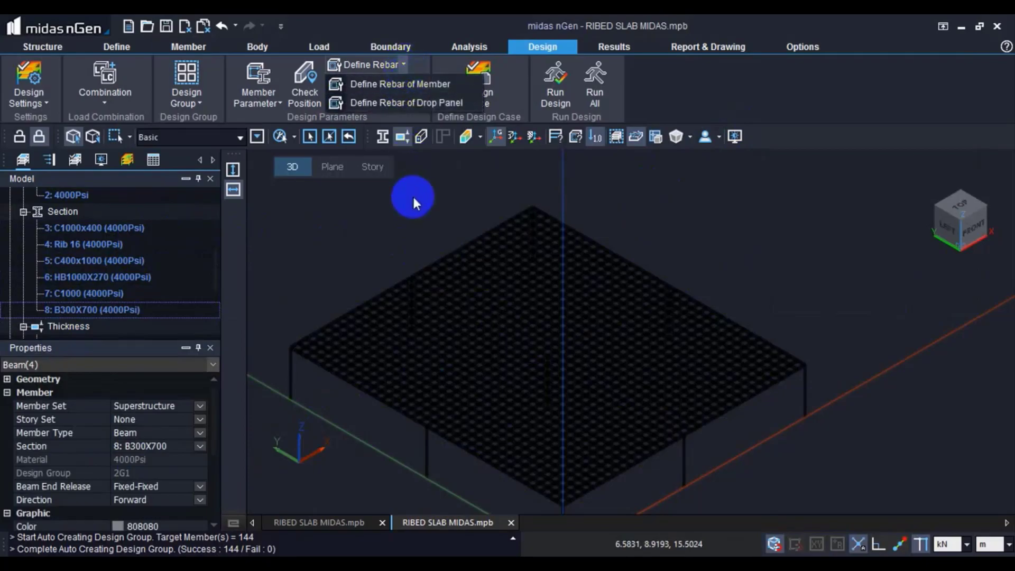
pyautogui.click(398, 85)
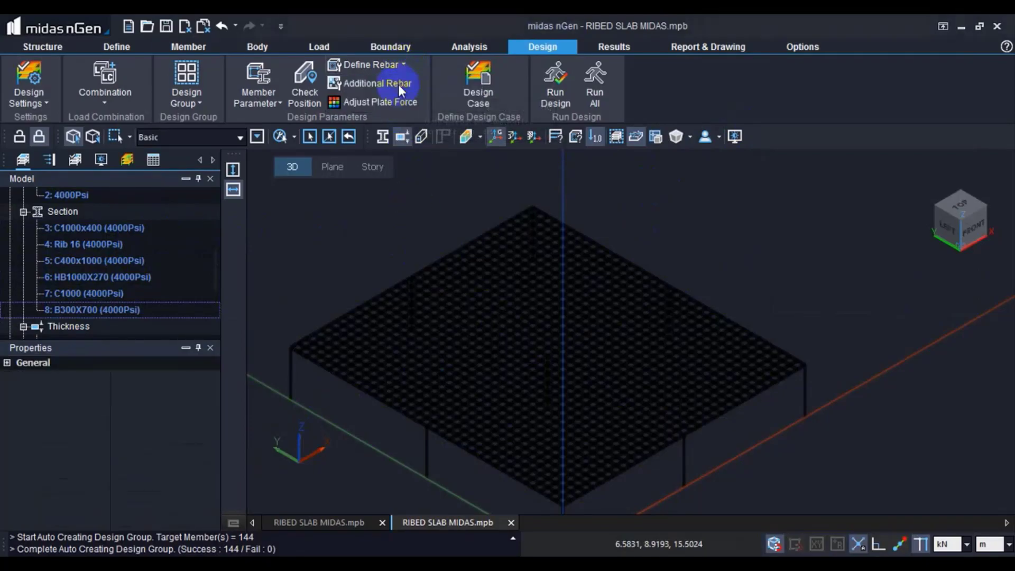
pyautogui.moveTo(255, 27); pyautogui.dragTo(848, 51)
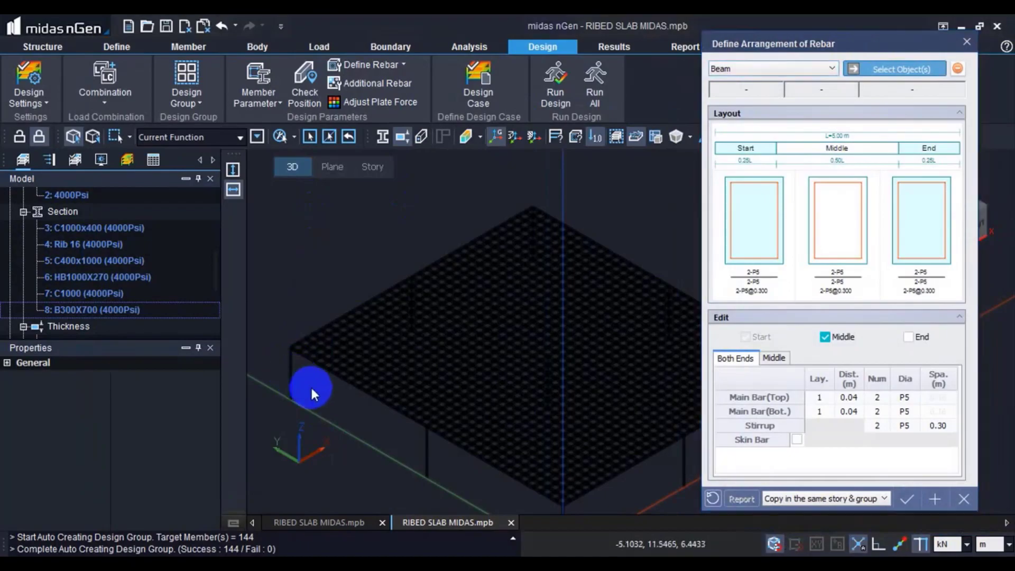
pyautogui.click(759, 78)
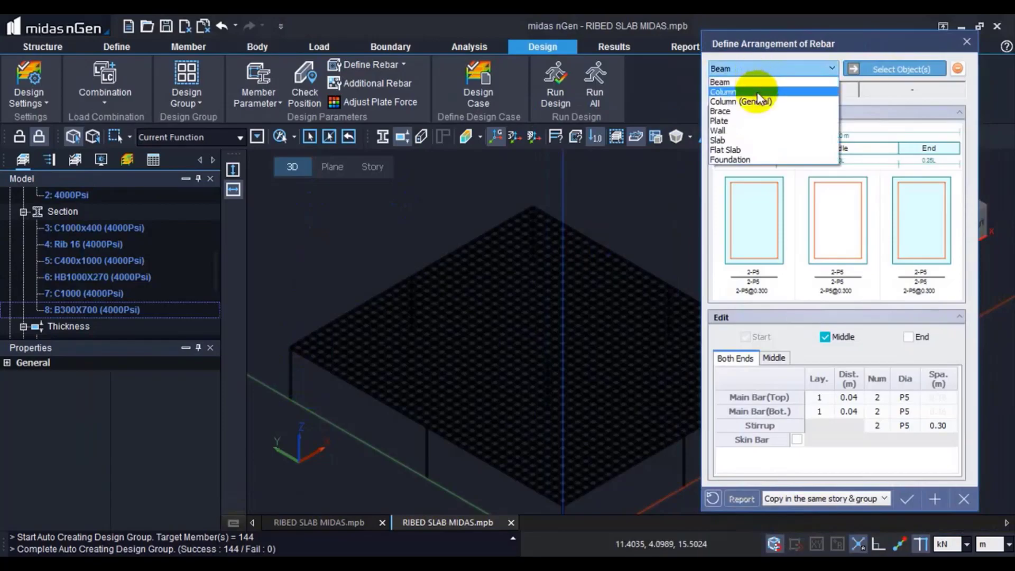
pyautogui.click(751, 99)
pyautogui.click(289, 369)
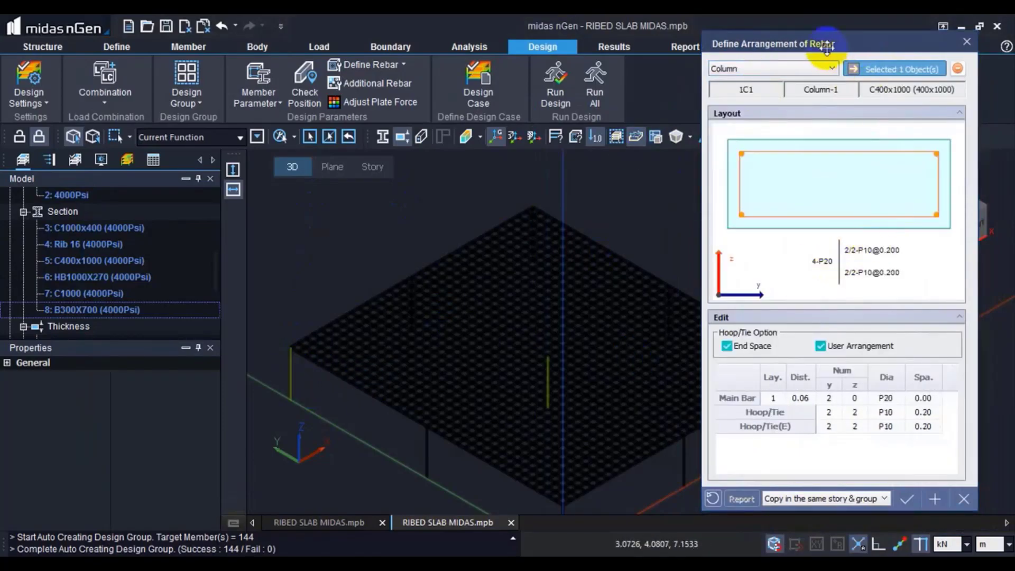
pyautogui.moveTo(826, 42); pyautogui.dragTo(764, 44)
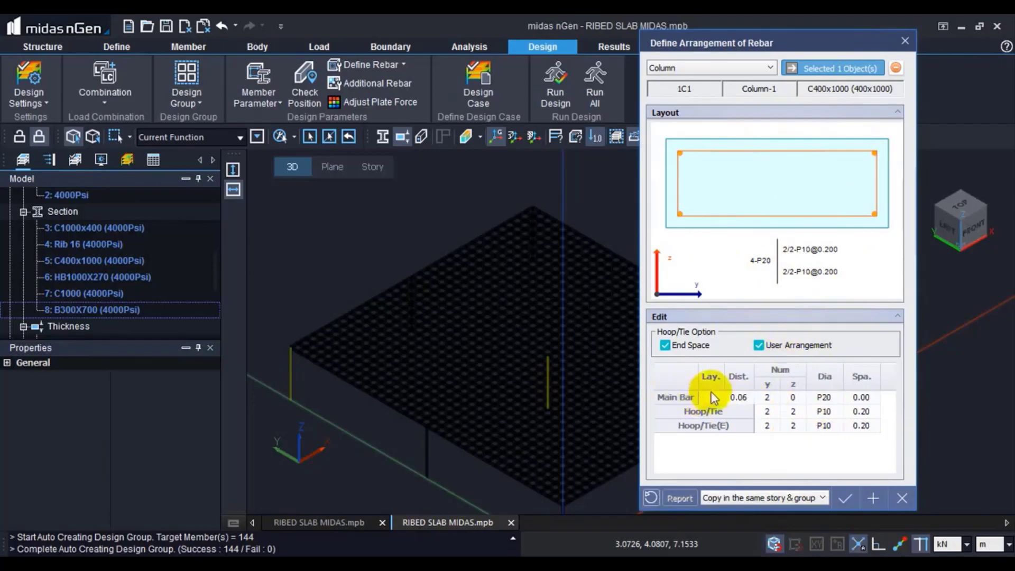
# Set the column's main bar distance to 0.04 m, with 4 bars in y and 3 bars in z.
pyautogui.doubleClick(739, 397)
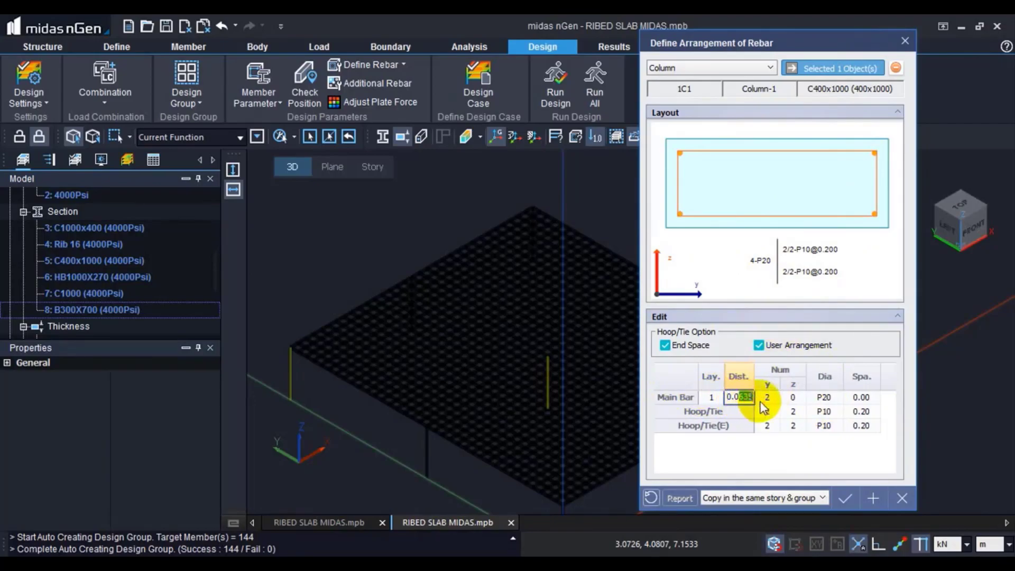
pyautogui.write('0.04')
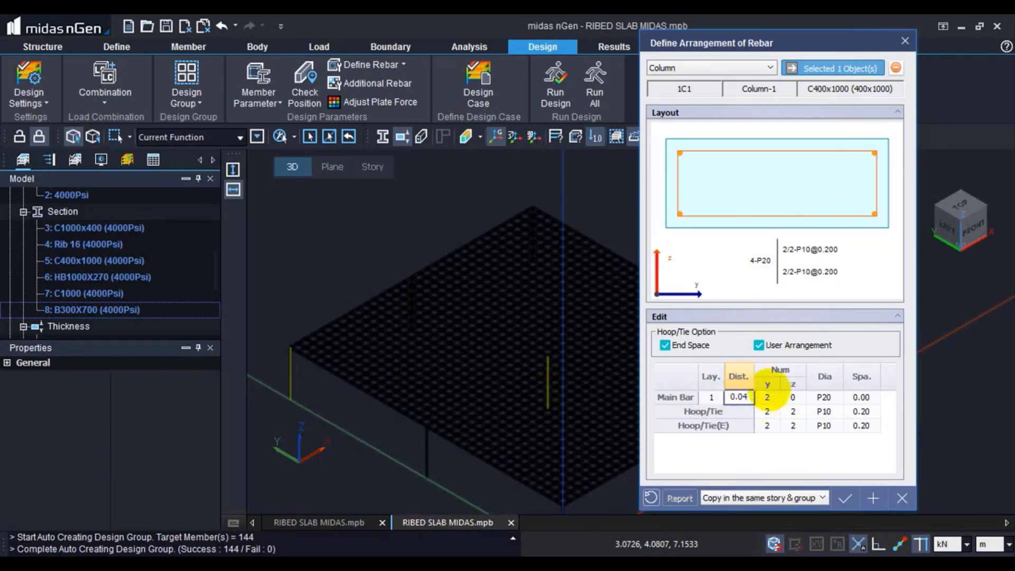
pyautogui.click(769, 398)
pyautogui.doubleClick(771, 403)
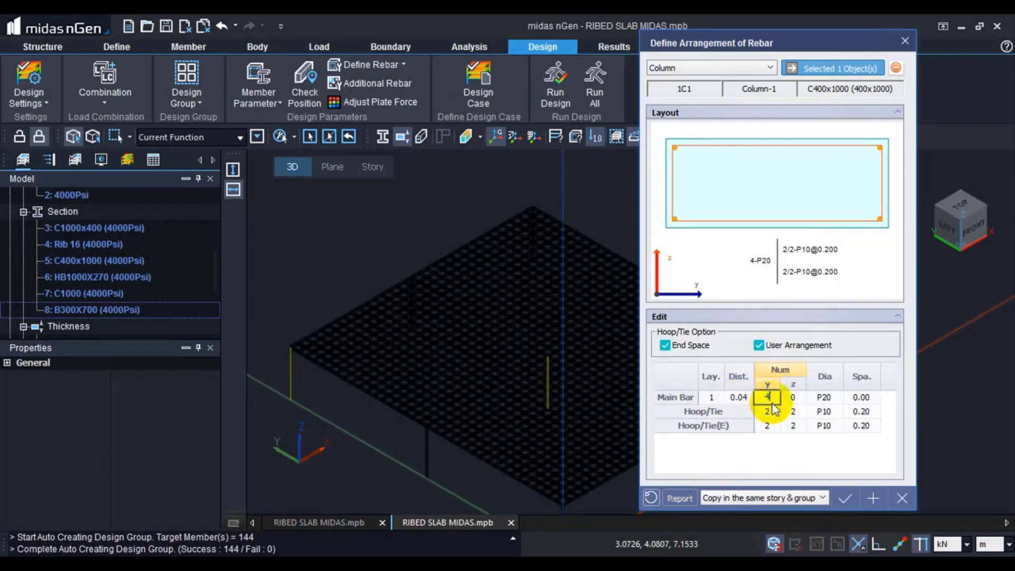
pyautogui.click(796, 398)
pyautogui.click(796, 398)
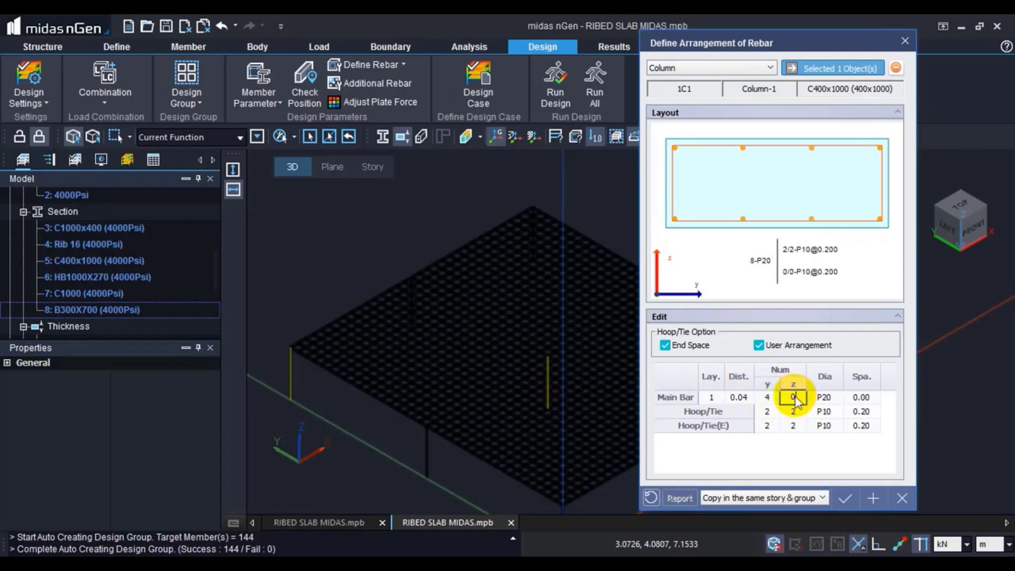
pyautogui.doubleClick(795, 398)
pyautogui.write('3')
pyautogui.click(792, 412)
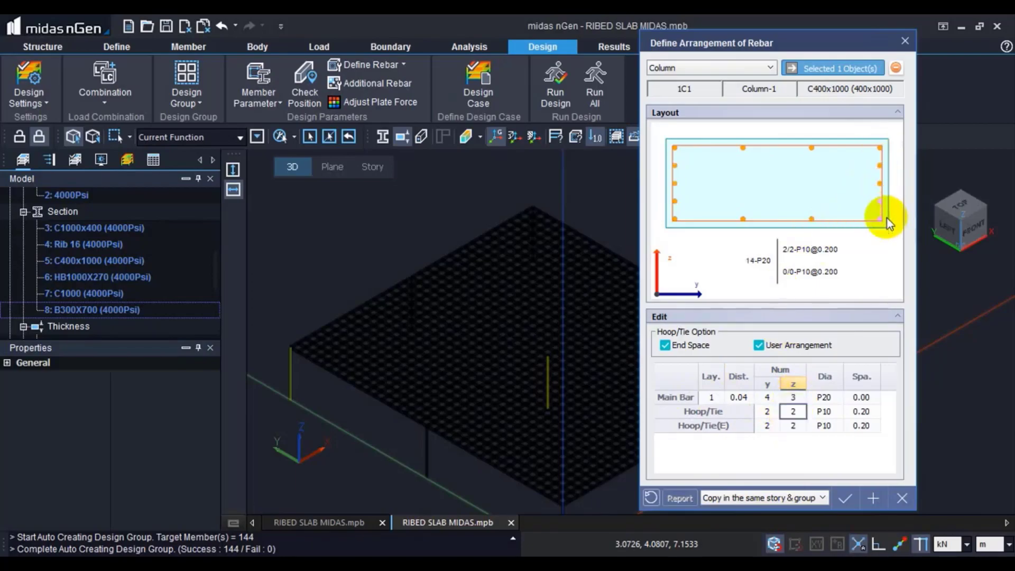
# Set the number of main bars in the column's y direction to 5.
pyautogui.click(769, 397)
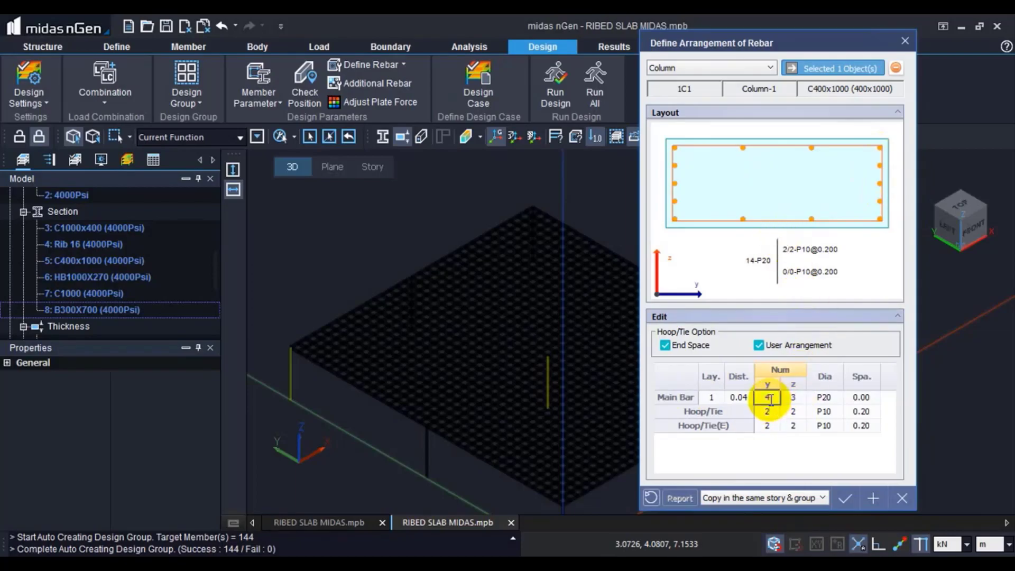
pyautogui.doubleClick(770, 405)
pyautogui.write('5')
pyautogui.click(766, 413)
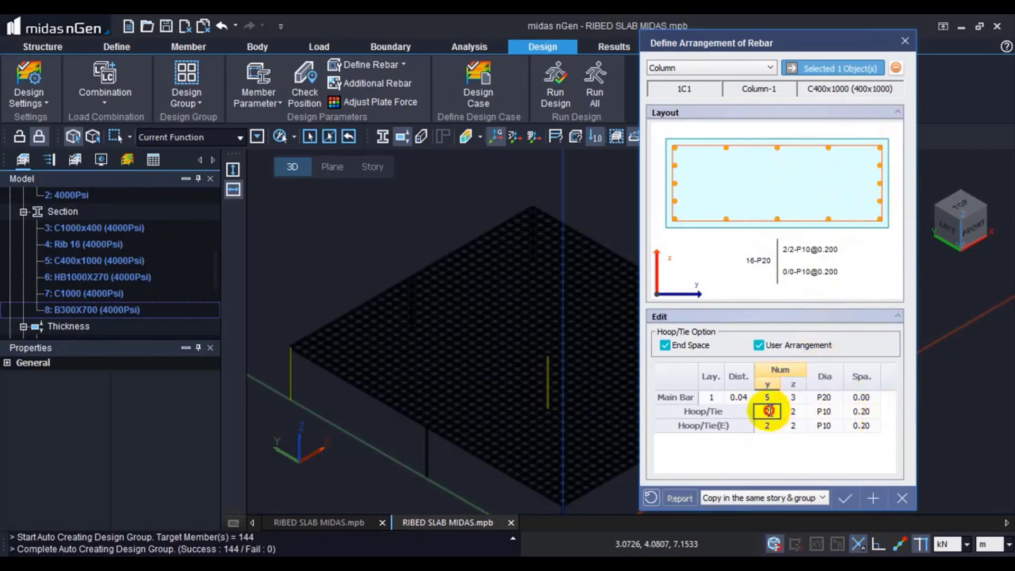
# Set the number of the column's Hoop/Tie bars in the y direction to 3.
pyautogui.doubleClick(769, 413)
pyautogui.write('3')
pyautogui.click(793, 412)
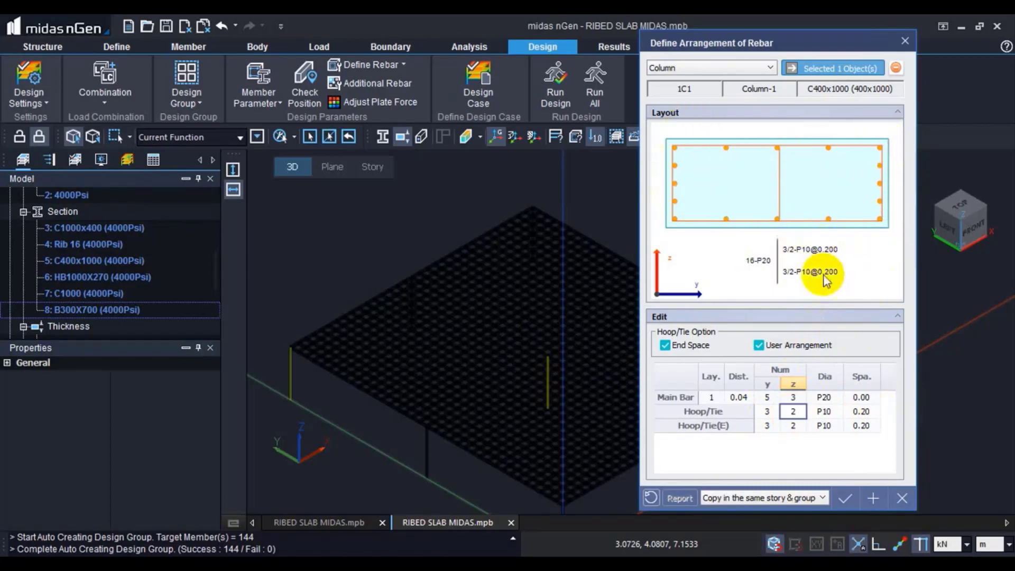
# Set the number of the column's Hoop/Tie bars in the y direction to 5.
pyautogui.click(767, 413)
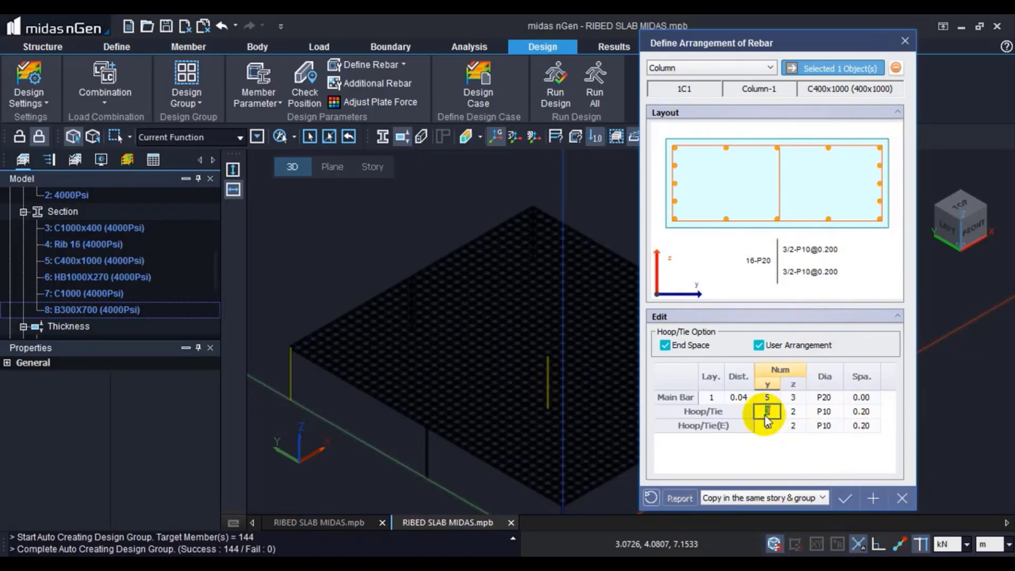
pyautogui.write('5')
pyautogui.press('Tab')
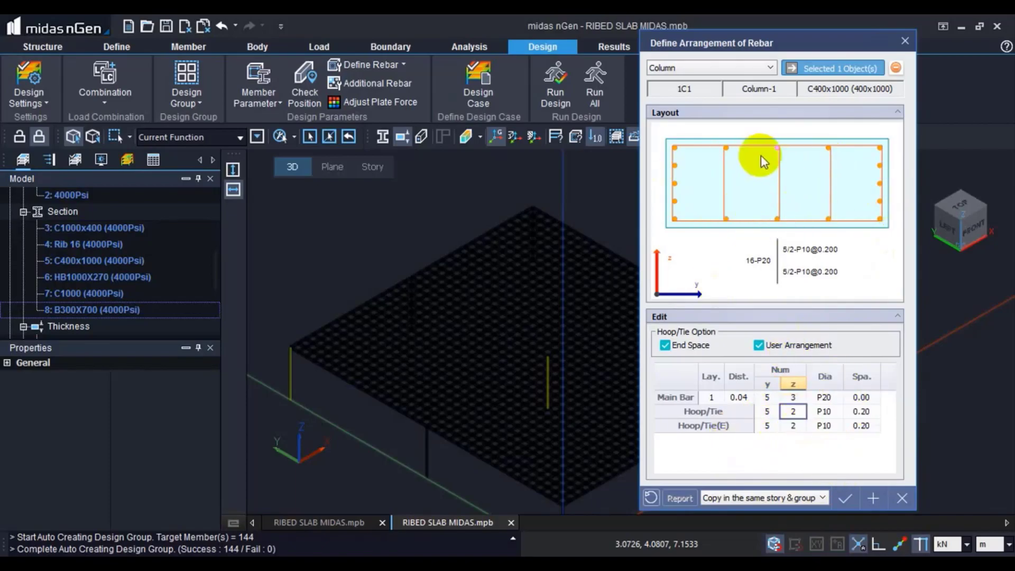
# Apply the column rebar arrangement with the Copy to the Same Section option and finish the definition.
pyautogui.click(798, 499)
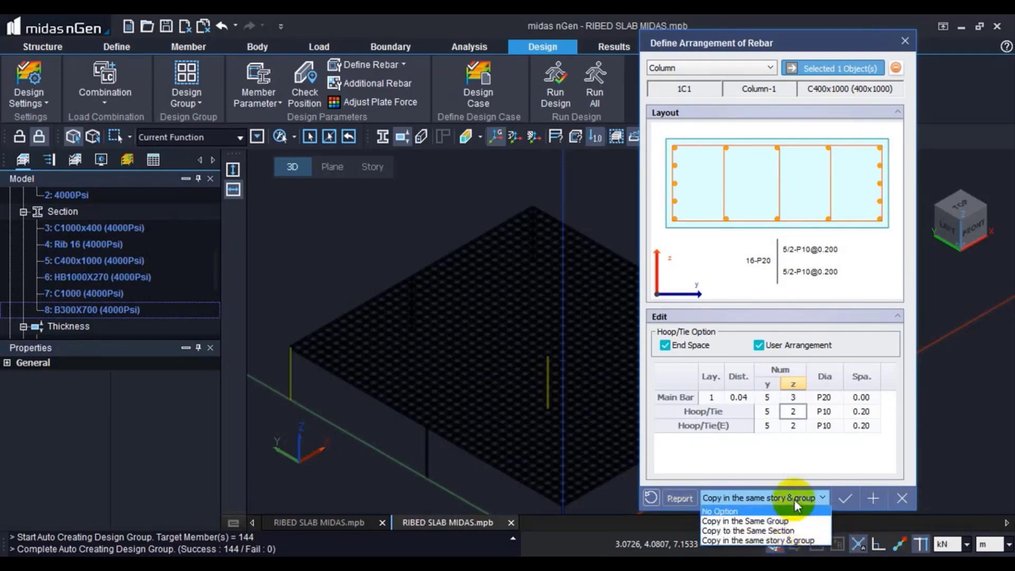
pyautogui.click(783, 531)
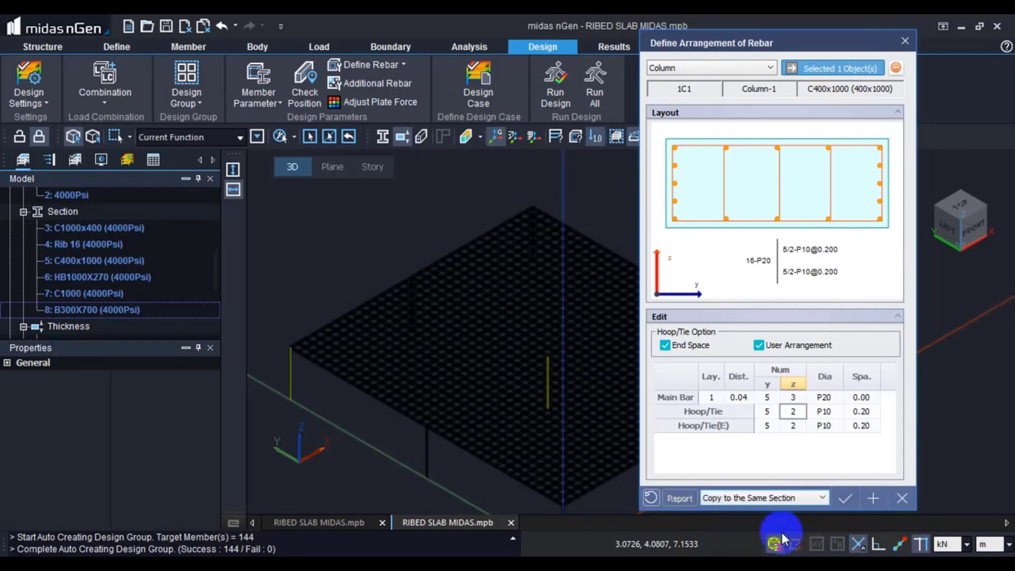
pyautogui.click(846, 498)
pyautogui.moveTo(414, 250); pyautogui.dragTo(480, 285, button='middle')
pyautogui.scroll(5, 379, 316)
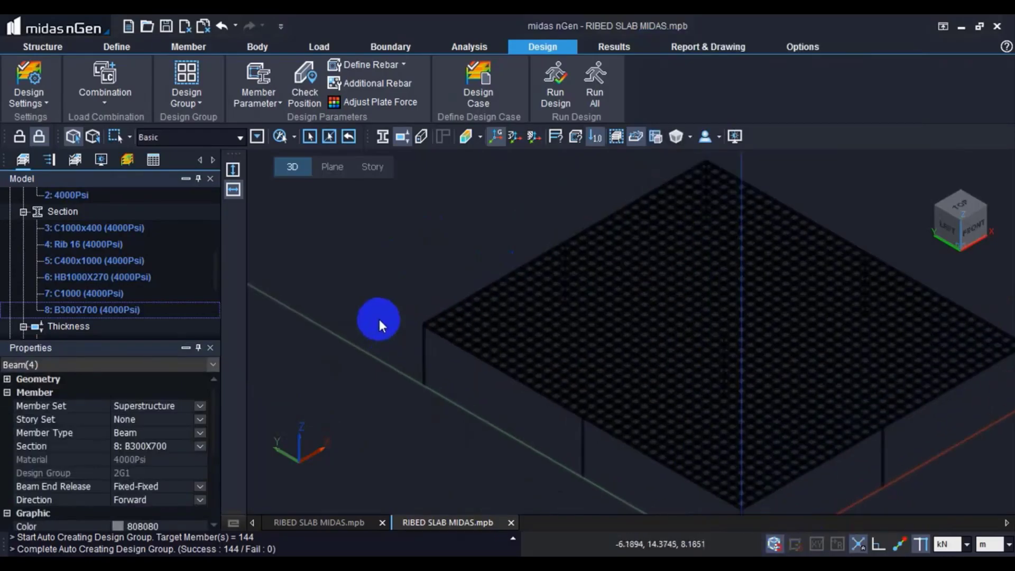
pyautogui.scroll(-4, 367, 258)
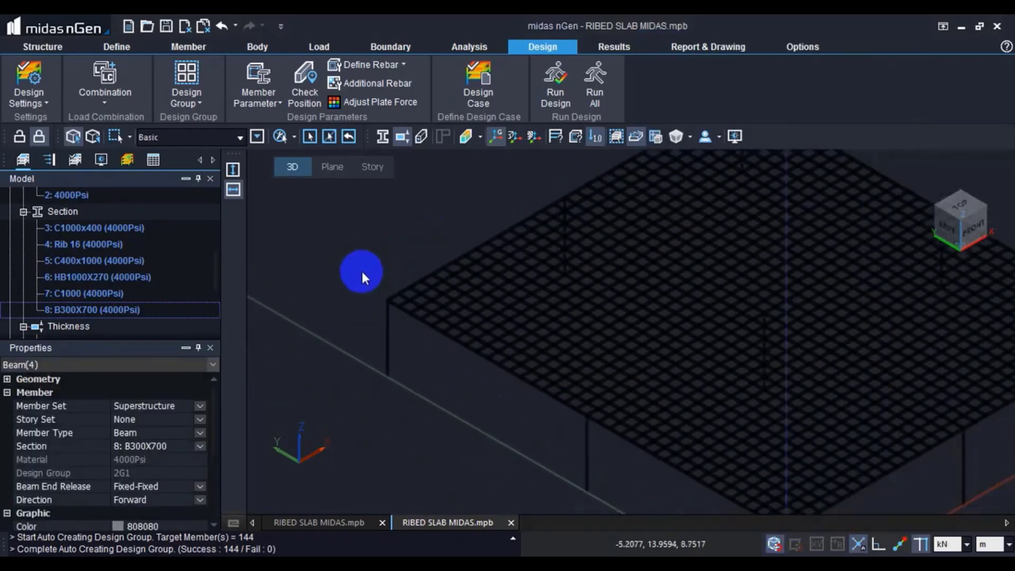
pyautogui.scroll(-3, 377, 286)
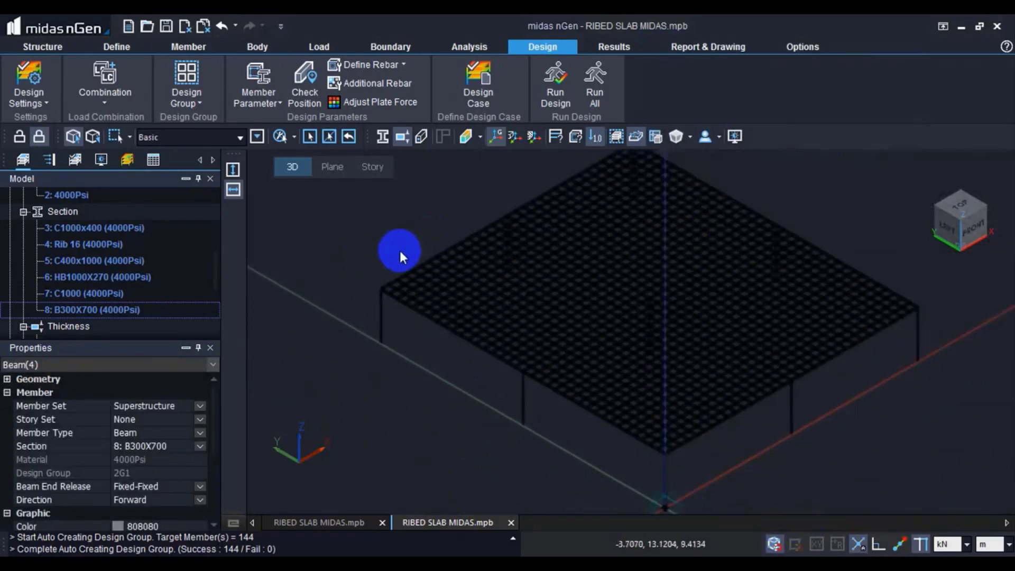
pyautogui.scroll(-1, 373, 277)
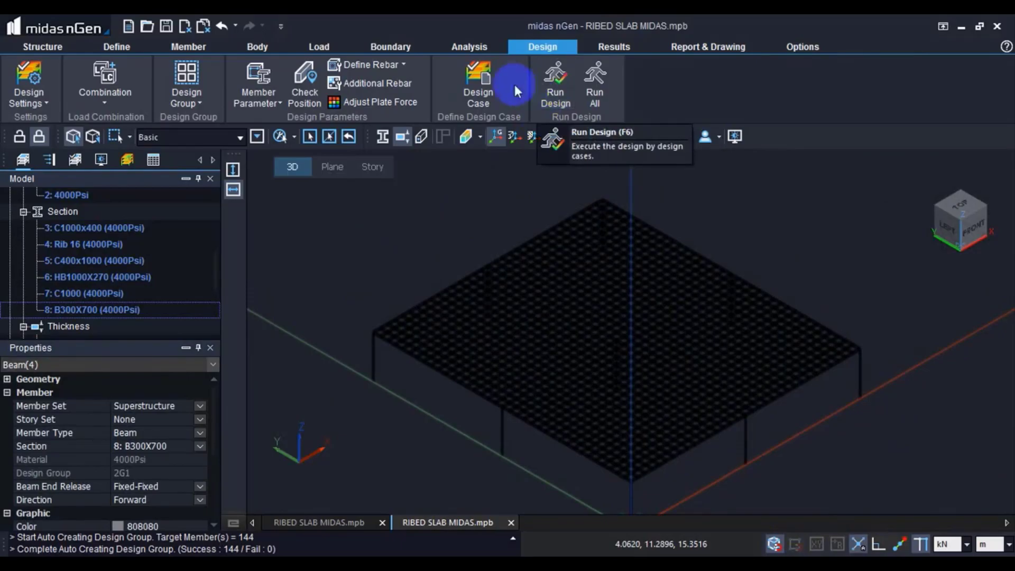
# Define Design Case 1 from Analysis for Design-1 with the dead and live loads and all design members included.
pyautogui.click(484, 78)
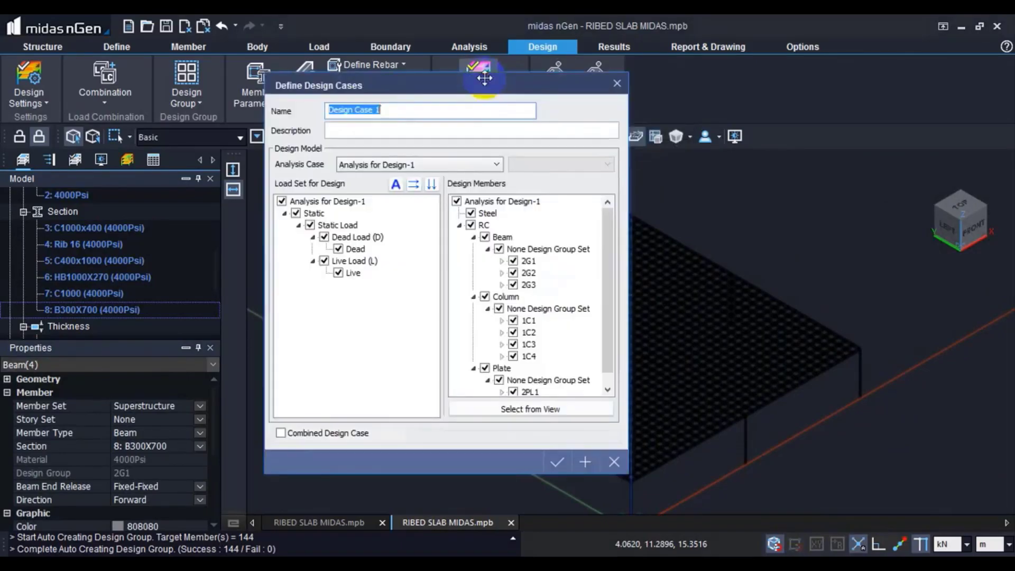
pyautogui.click(446, 107)
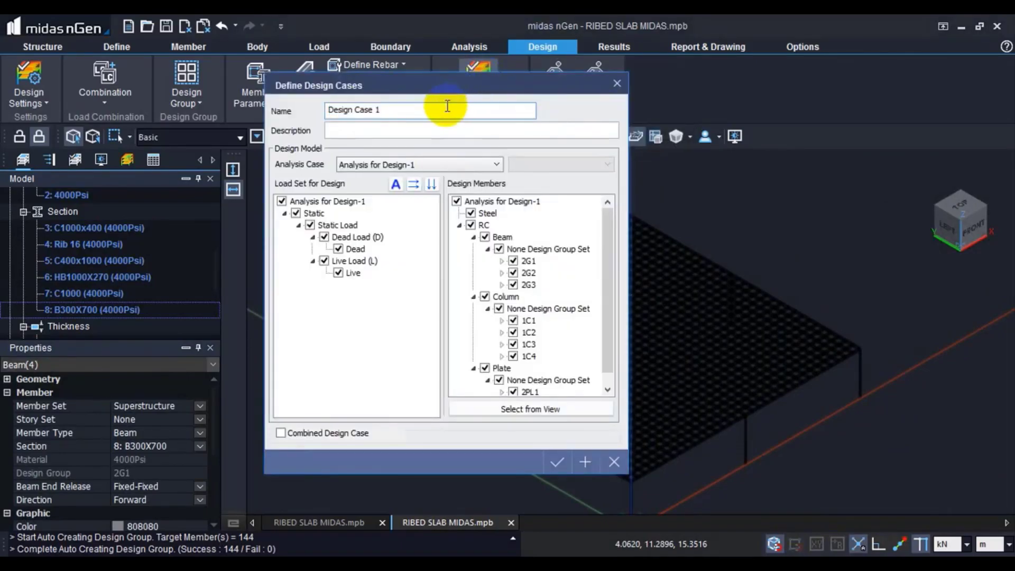
pyautogui.click(605, 261)
pyautogui.moveTo(605, 261); pyautogui.dragTo(606, 276)
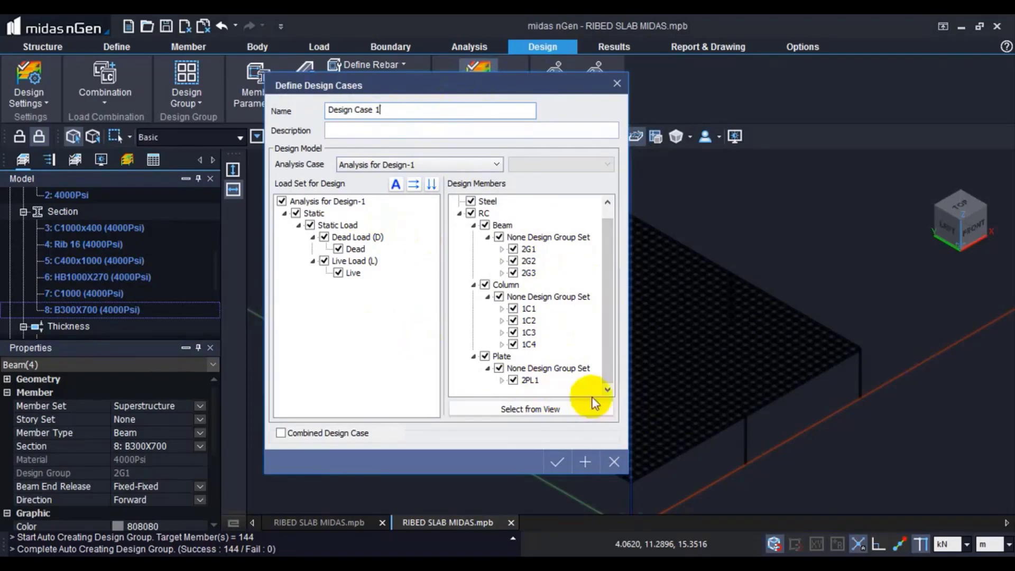
pyautogui.click(564, 465)
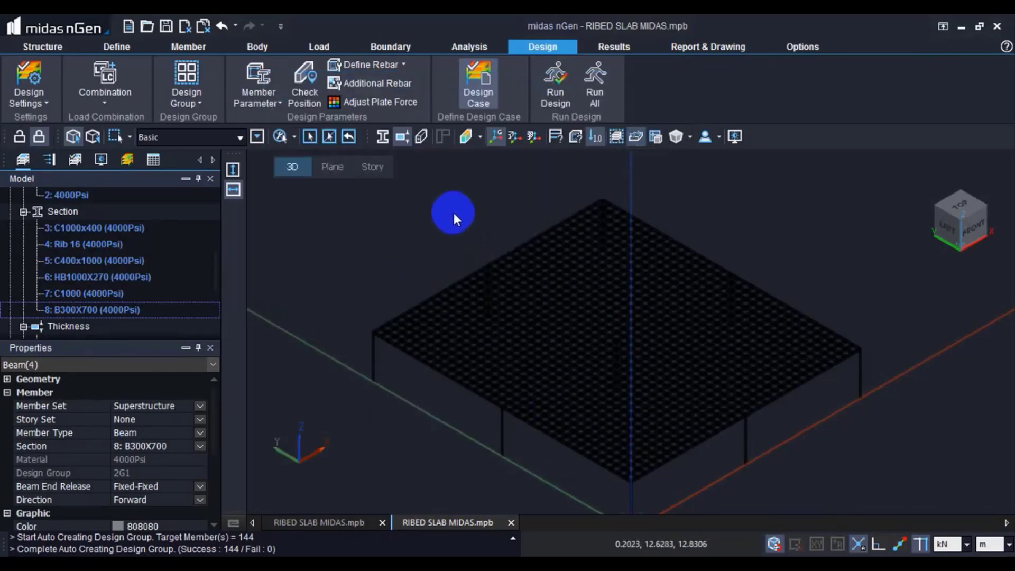
# Run the design for Design Case 1 with Rebar Auto-Arrangement off, and close the progress report.
pyautogui.click(555, 76)
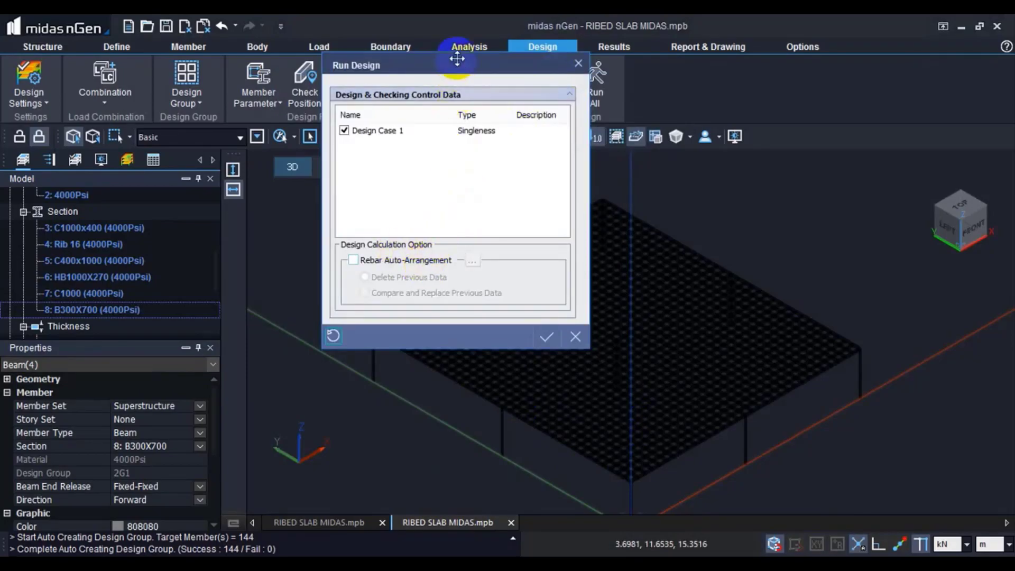
pyautogui.moveTo(458, 58); pyautogui.dragTo(482, 148)
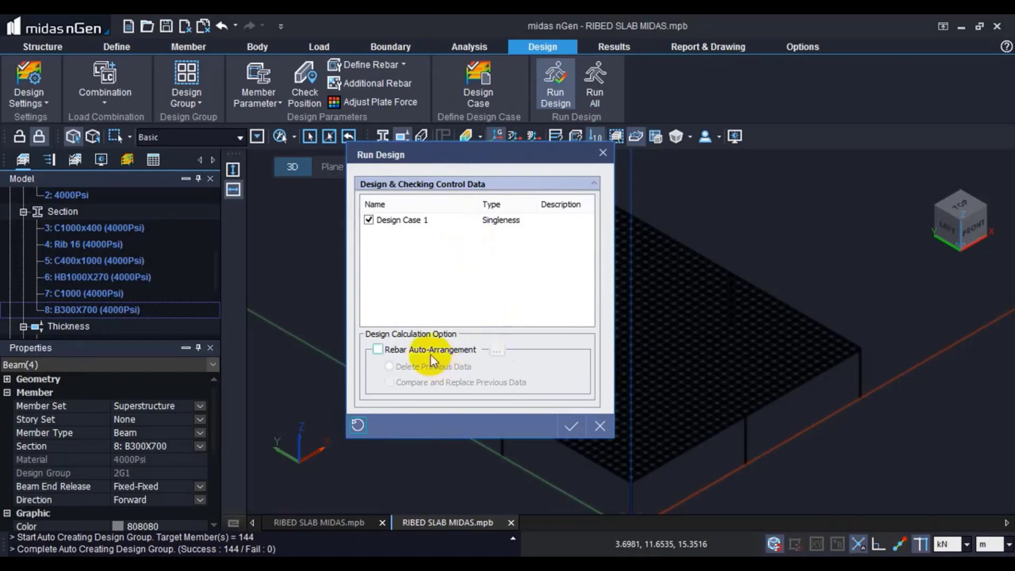
pyautogui.click(571, 425)
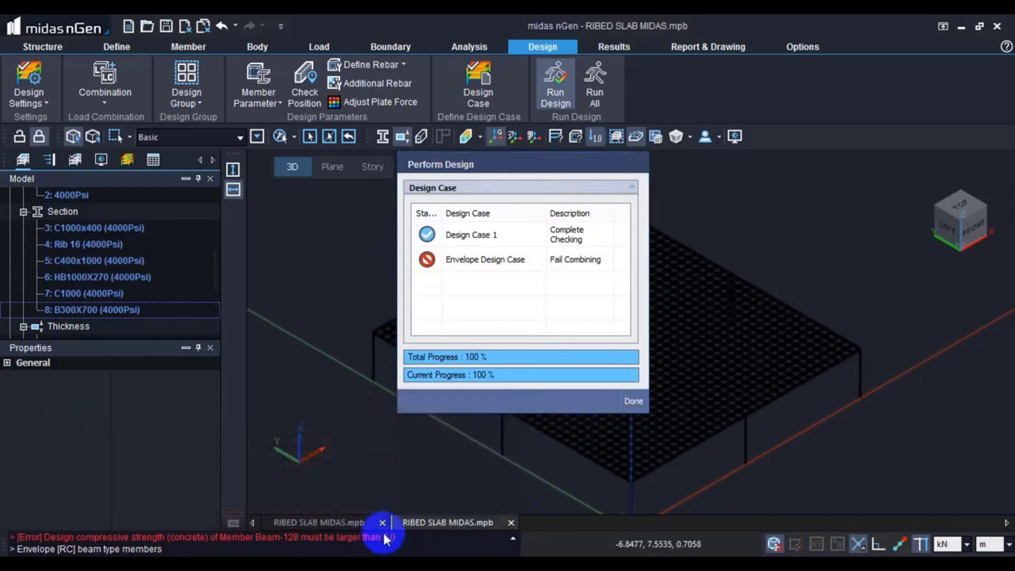
pyautogui.click(625, 402)
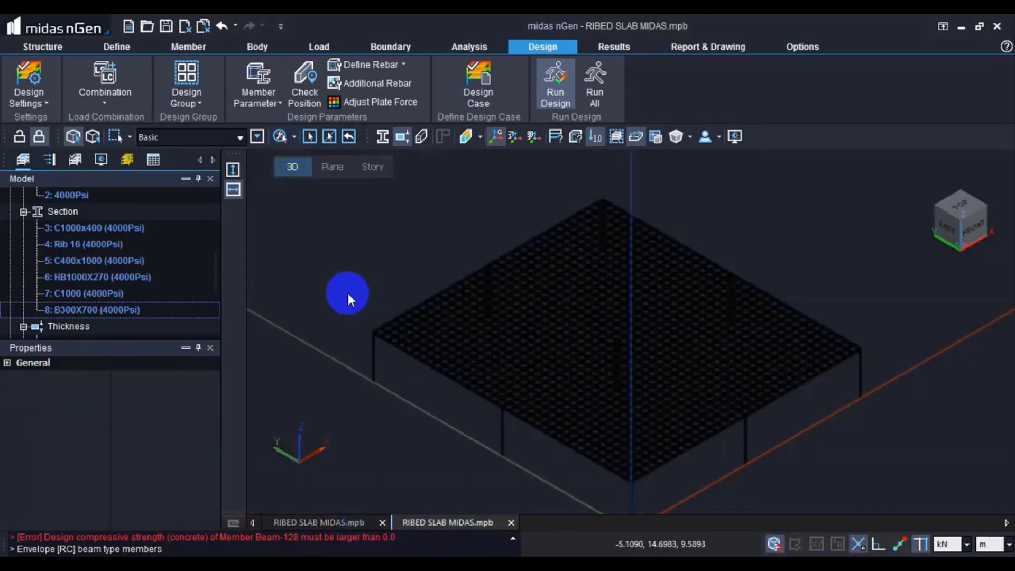
pyautogui.moveTo(347, 290); pyautogui.dragTo(362, 316, button='middle')
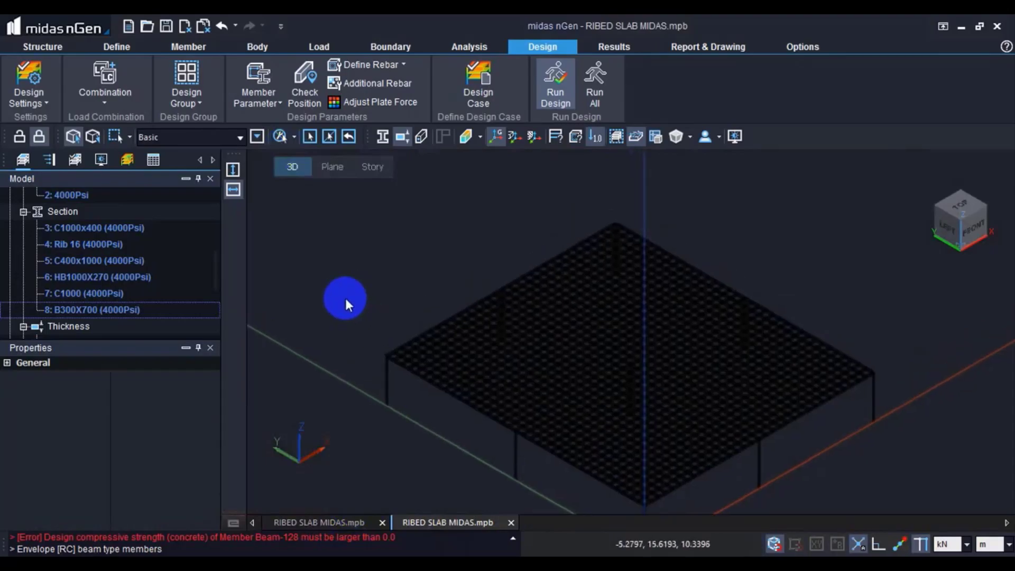
pyautogui.click(115, 137)
pyautogui.click(365, 17)
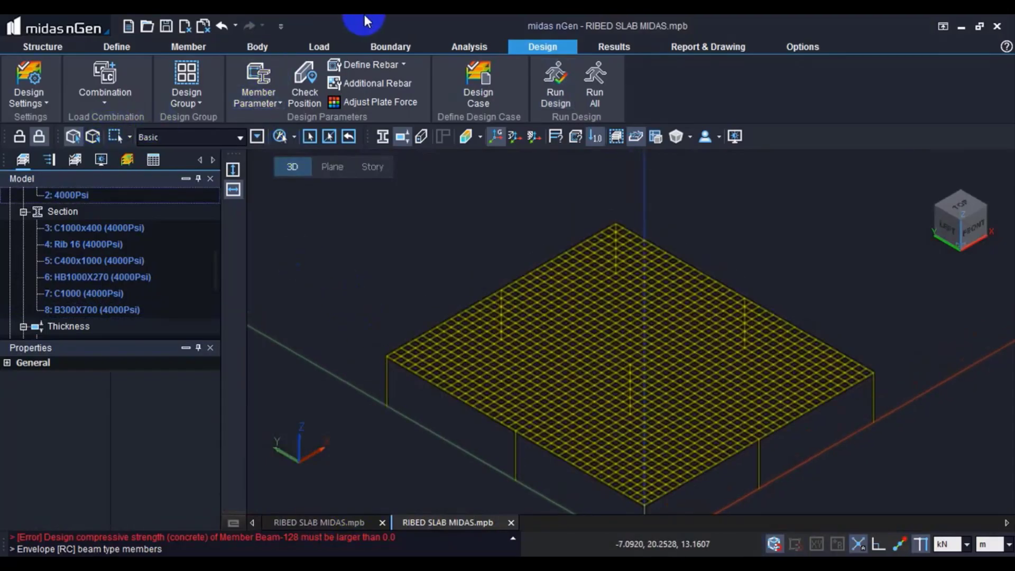
pyautogui.click(403, 203)
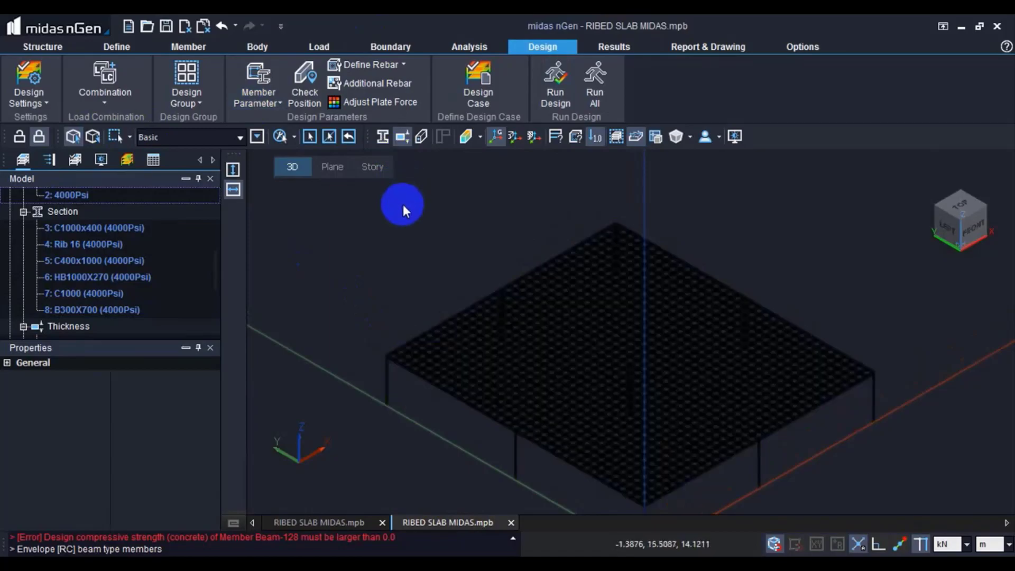
# Unlock the model from its design state for editing and bring up the Model tree.
pyautogui.moveTo(217, 272); pyautogui.dragTo(228, 214)
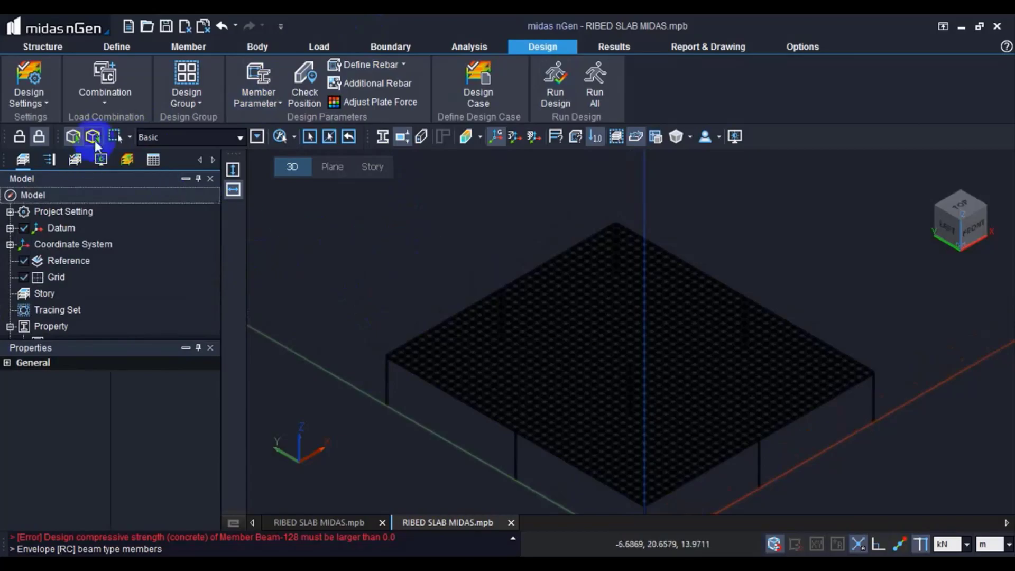
pyautogui.click(25, 132)
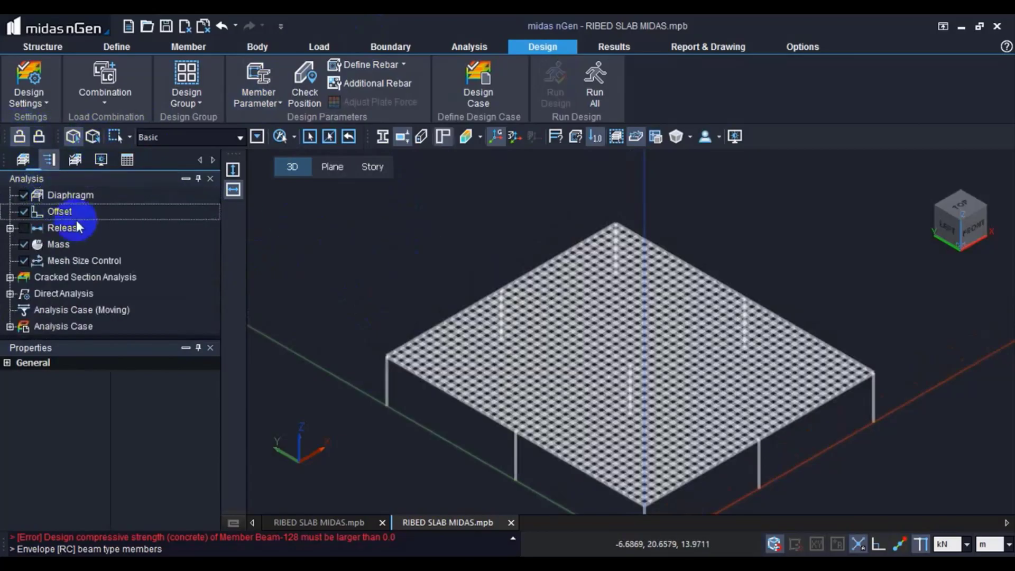
pyautogui.scroll(5, 88, 275)
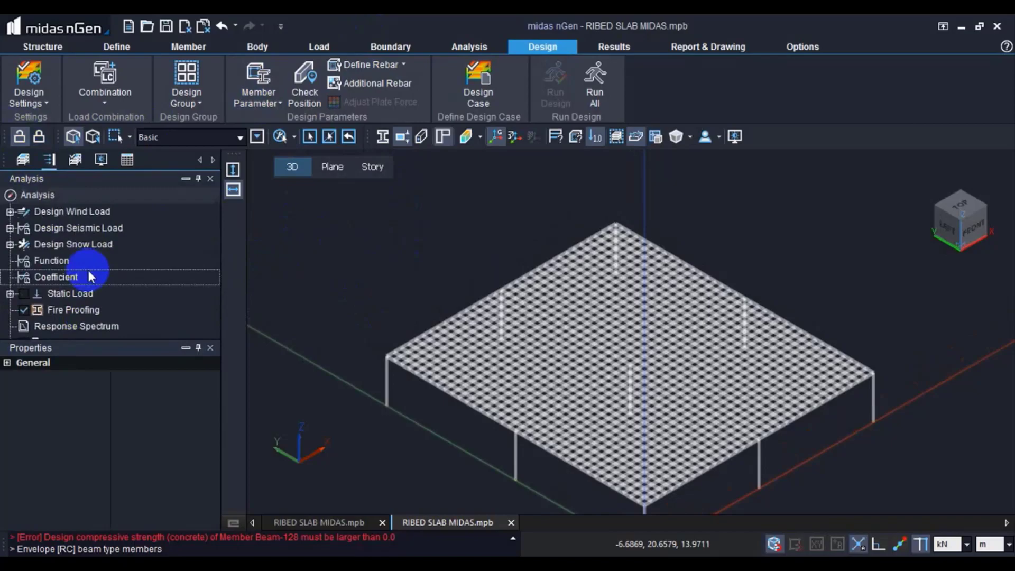
pyautogui.click(23, 159)
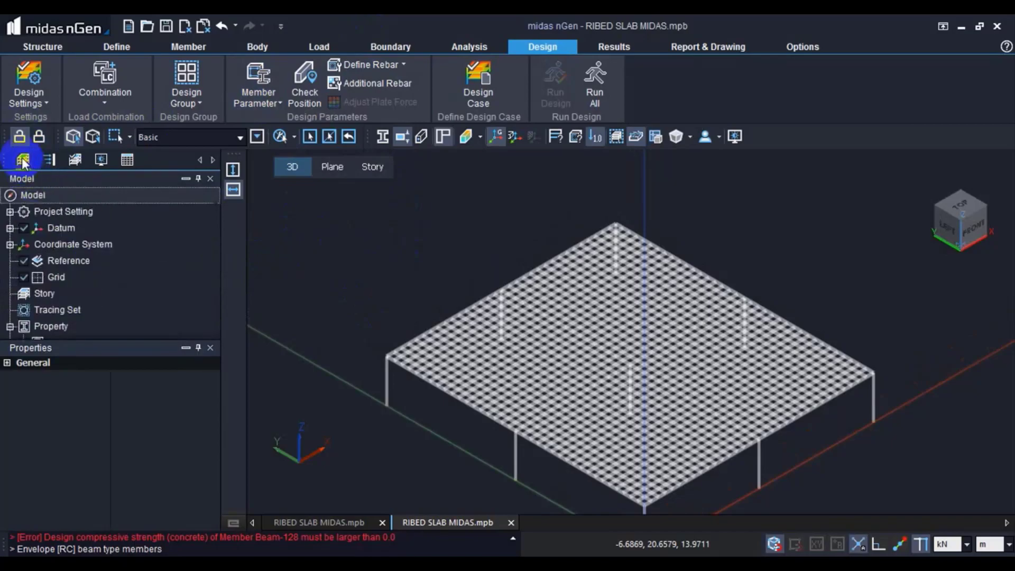
pyautogui.click(95, 245)
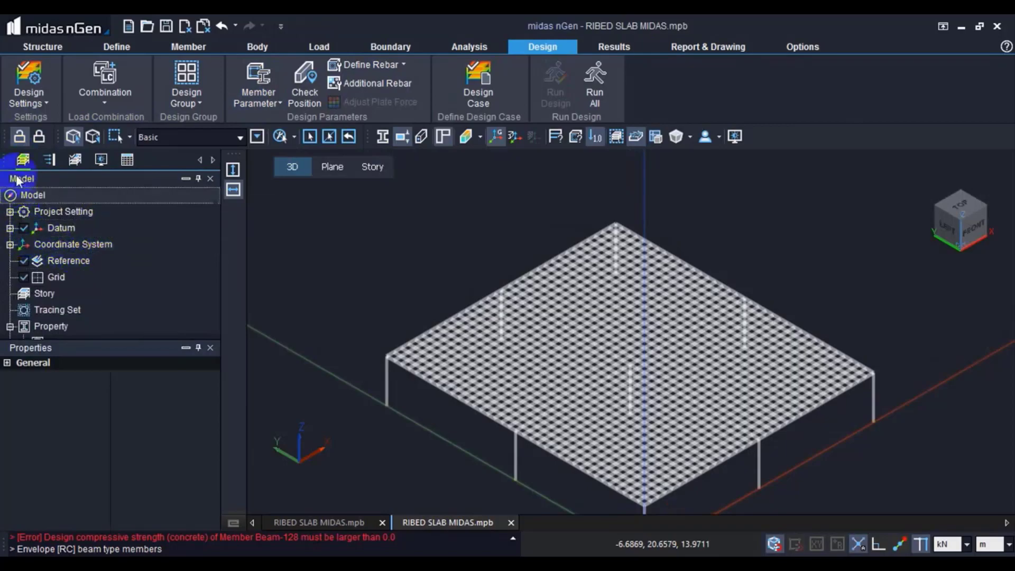
# Edit the 4000Psi material: switch it to the concrete material type and assign the ASTM code with Grade C4000.
pyautogui.scroll(-2, 26, 253)
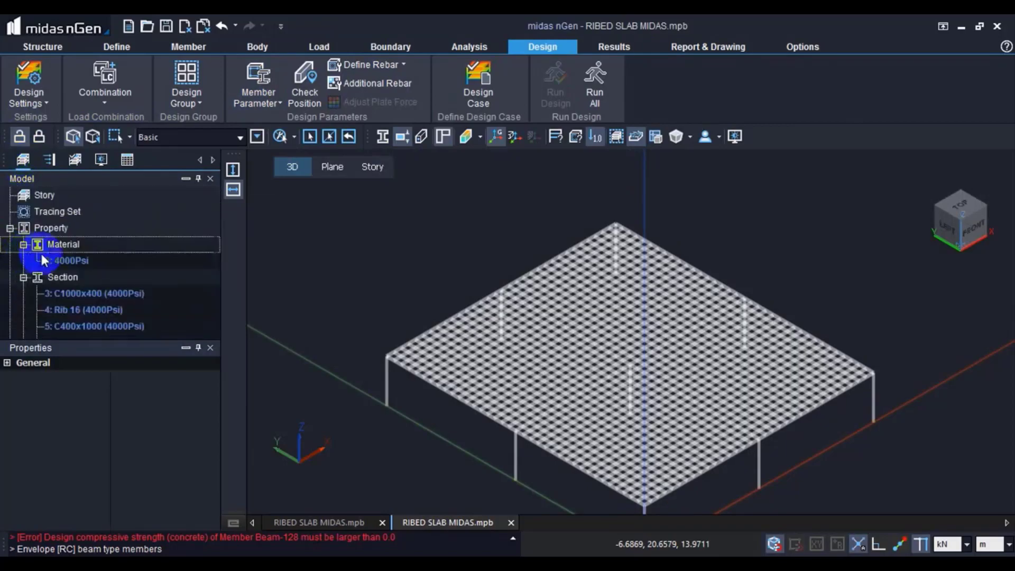
pyautogui.click(69, 259)
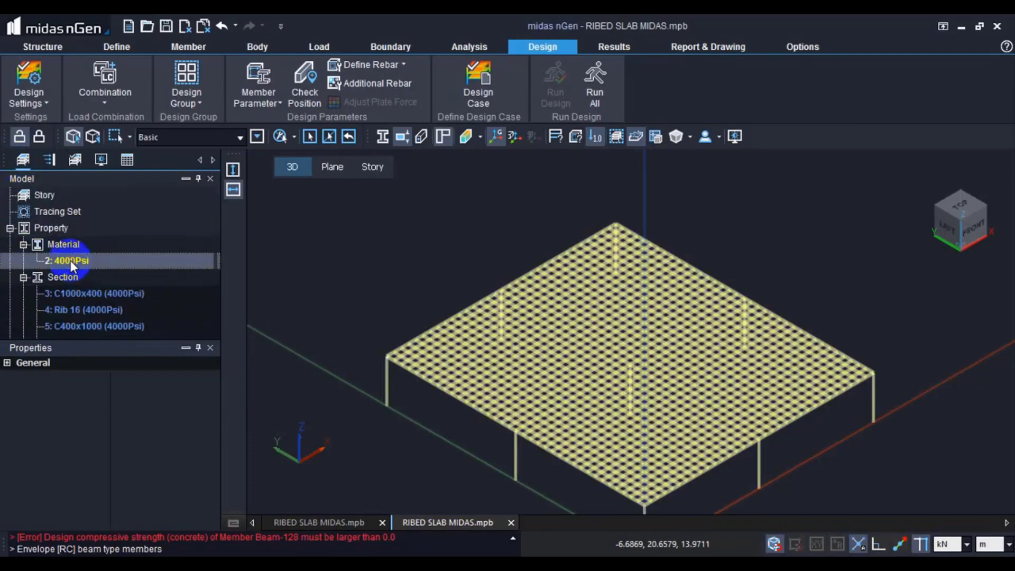
pyautogui.rightClick(71, 260)
pyautogui.click(98, 266)
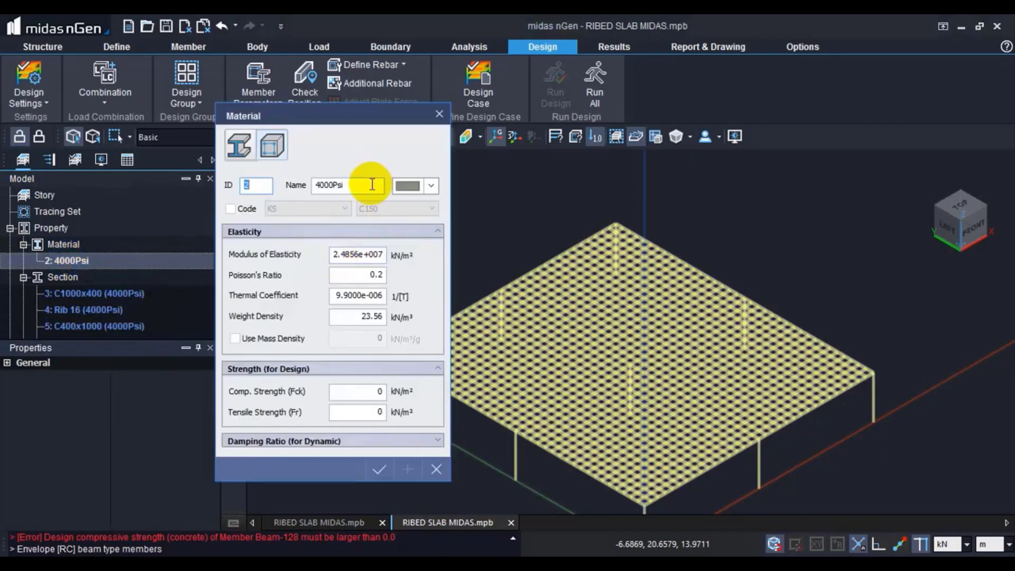
pyautogui.click(269, 147)
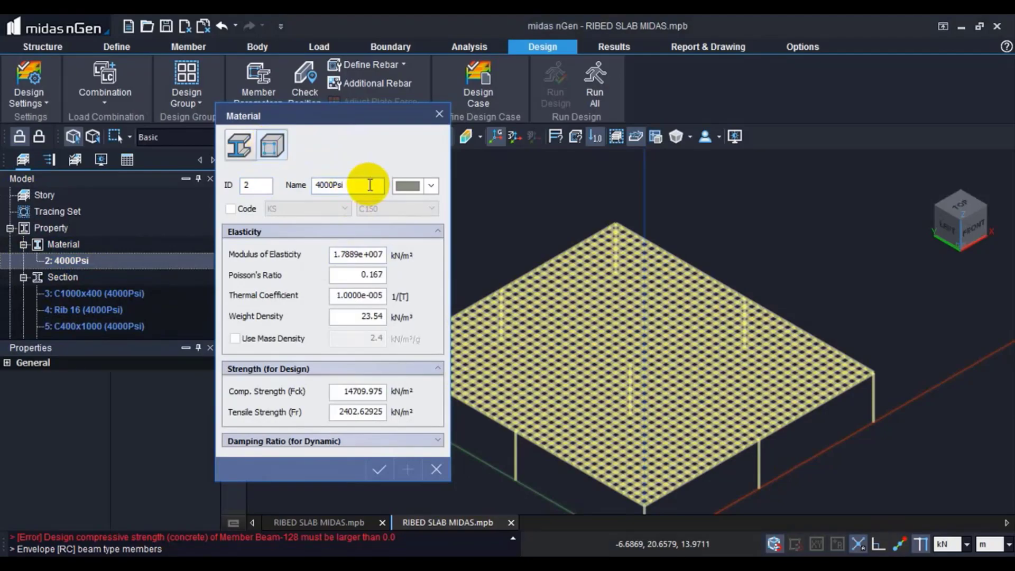
pyautogui.click(246, 209)
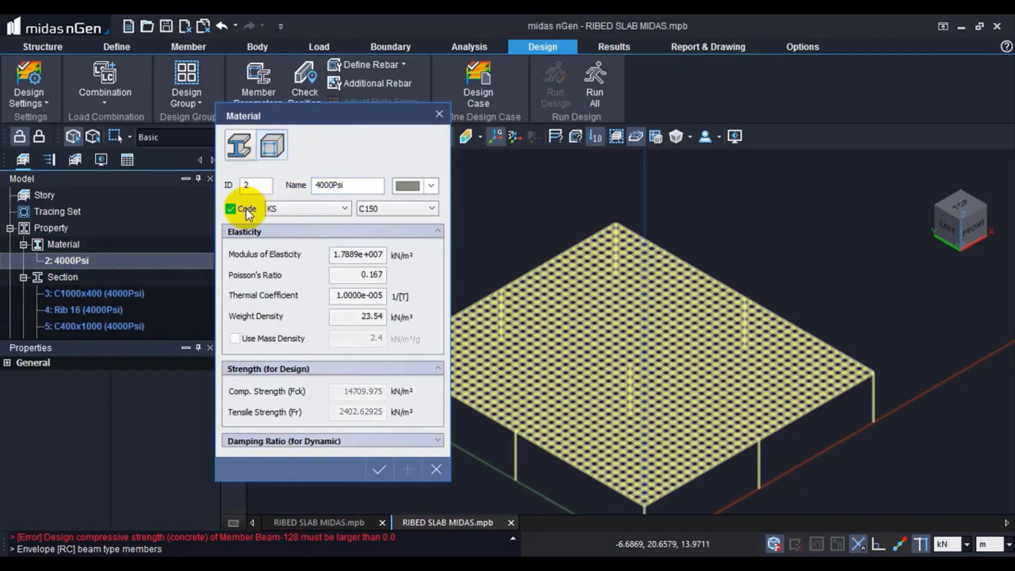
pyautogui.click(306, 209)
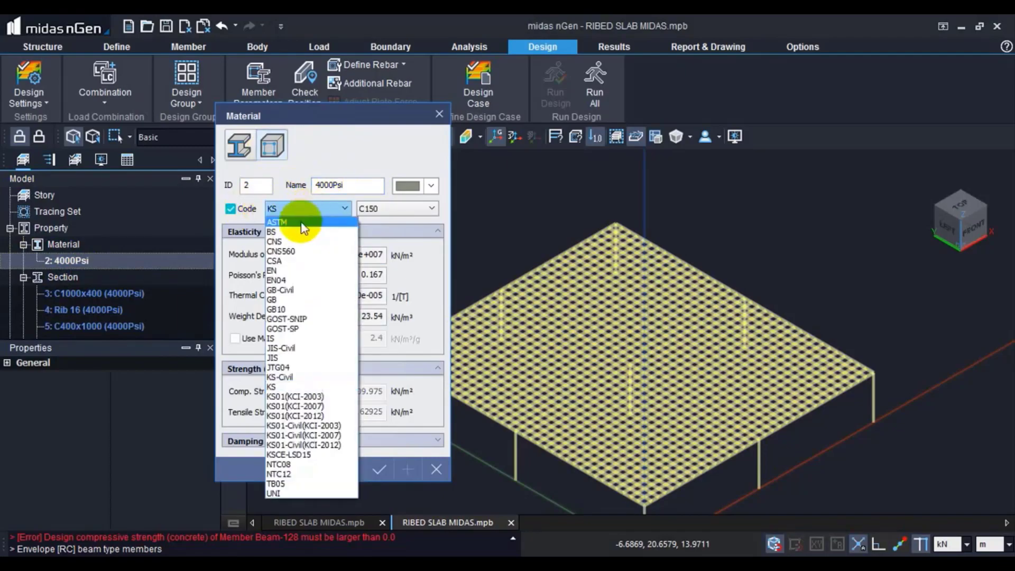
pyautogui.click(303, 223)
pyautogui.click(389, 210)
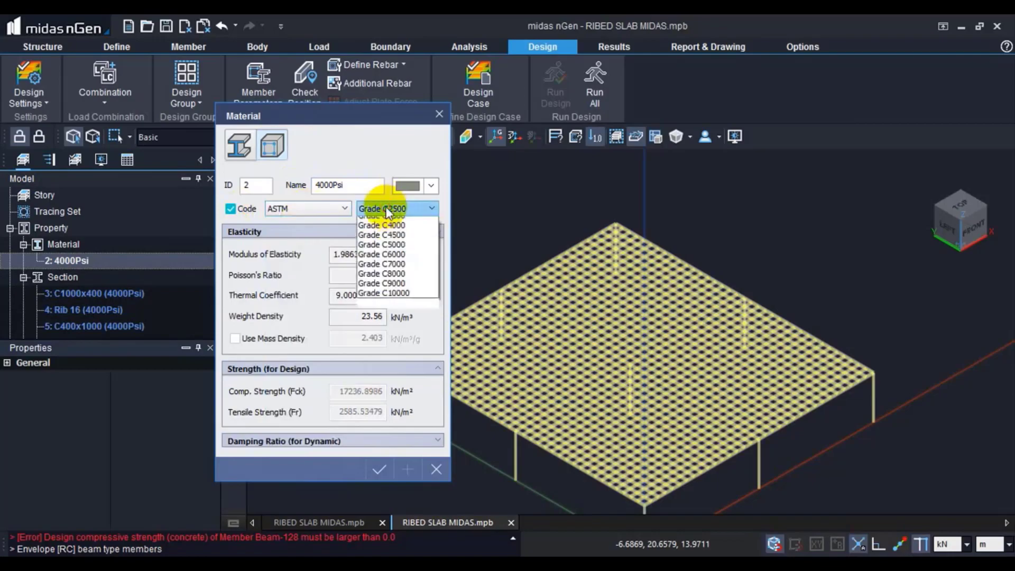
pyautogui.click(415, 249)
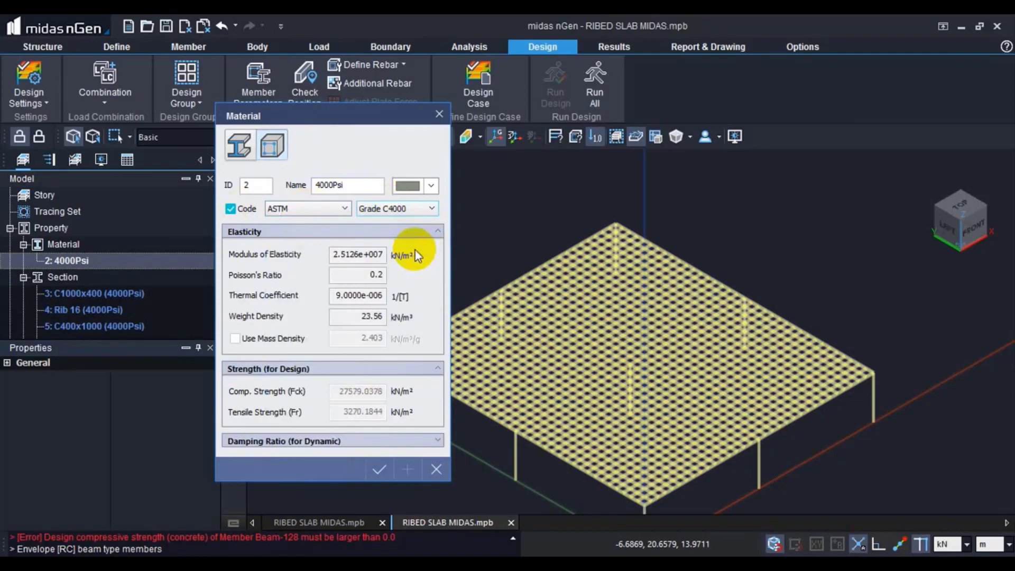
# Rename the 4000Psi material to 4000 and apply the material changes, accepting deletion of the analysis and design results.
pyautogui.click(355, 181)
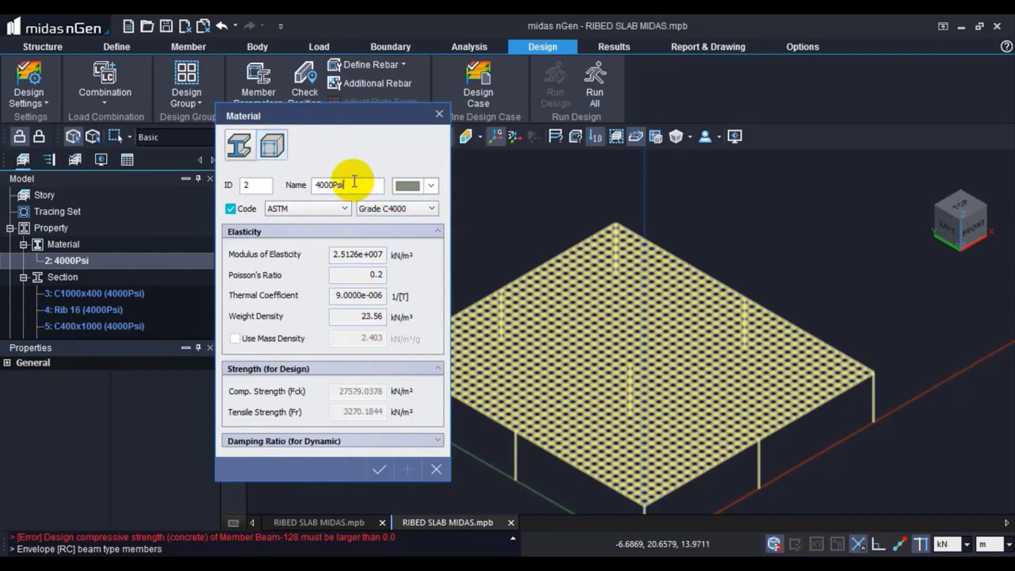
pyautogui.press('BackSpace')
pyautogui.press('BackSpace')
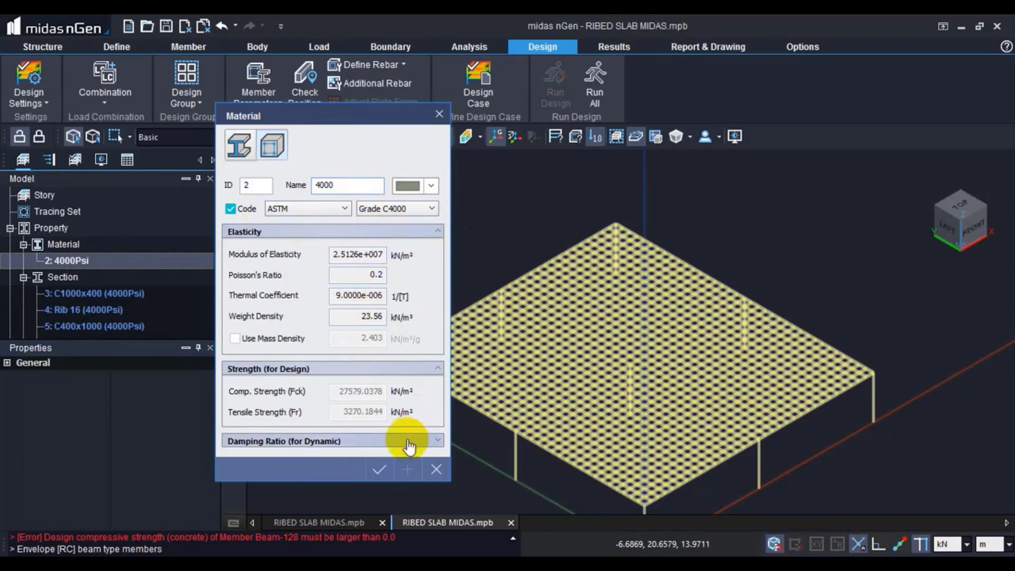
pyautogui.click(378, 468)
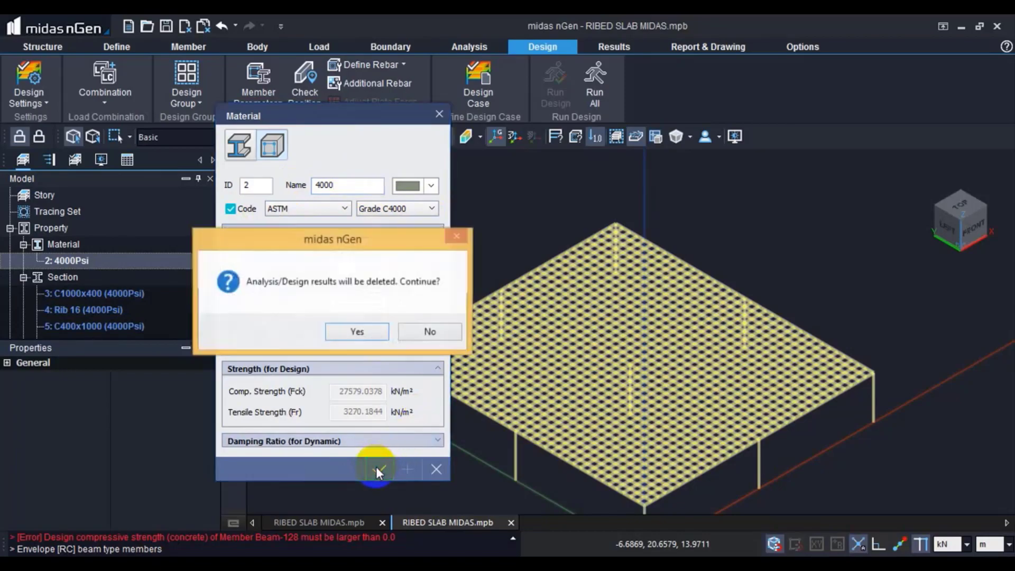
pyautogui.click(359, 333)
# Look through the Analysis tree's load, support and boundary entries.
pyautogui.click(209, 262)
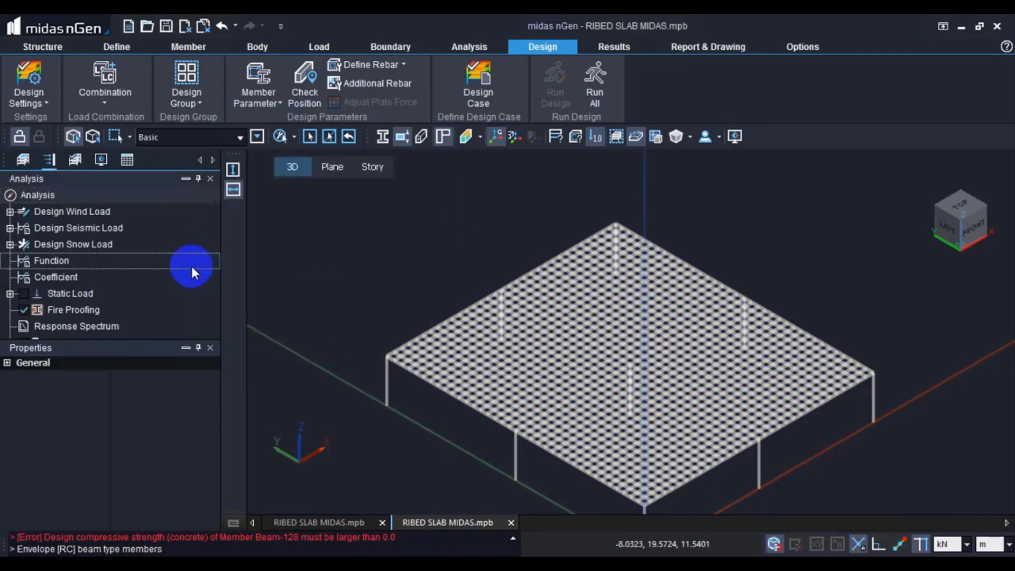
pyautogui.scroll(-2, 172, 256)
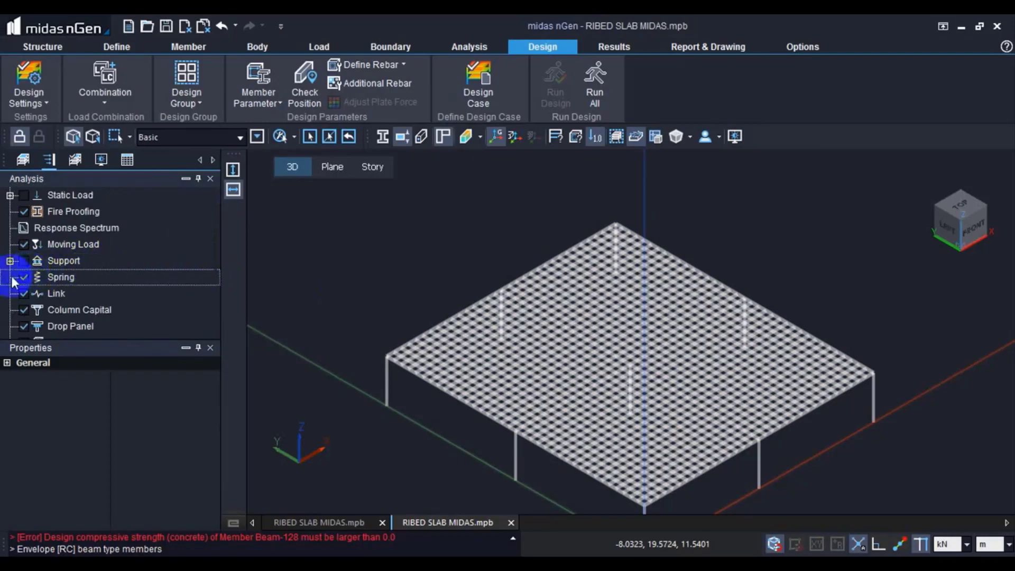
pyautogui.scroll(1, 13, 280)
pyautogui.scroll(1, 13, 280)
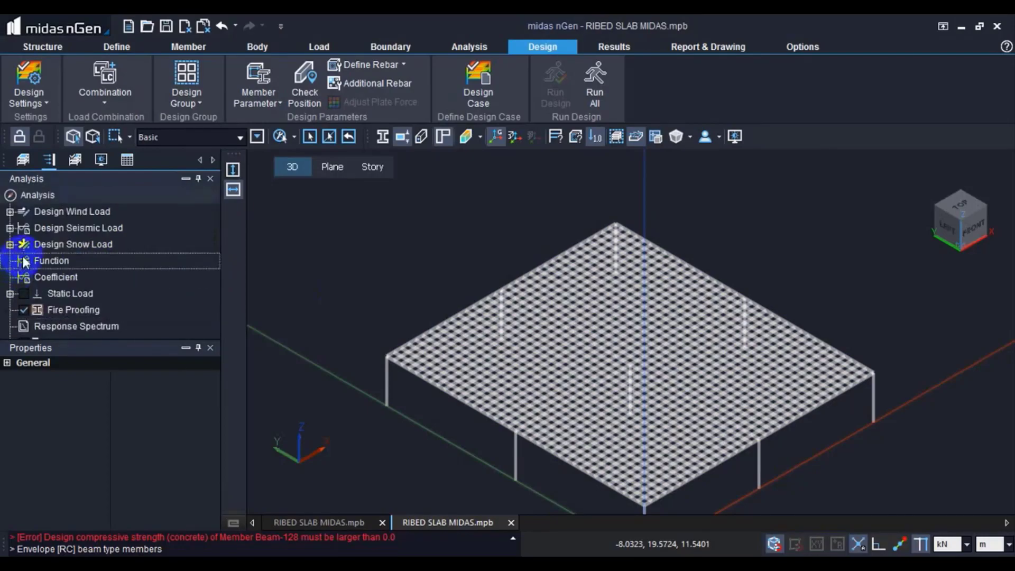
pyautogui.scroll(-2, 22, 262)
pyautogui.scroll(2, 25, 275)
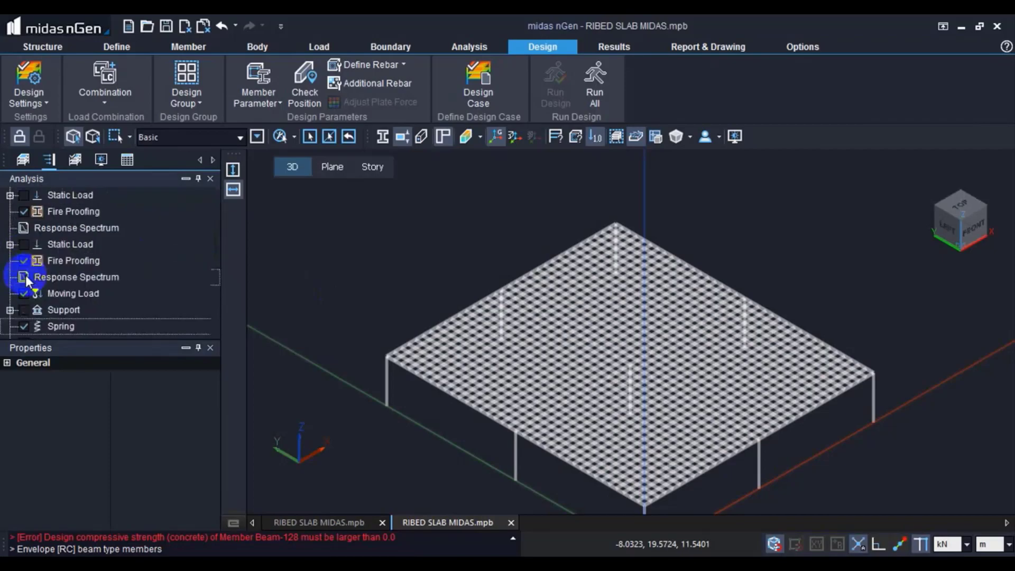
pyautogui.scroll(-1, 492, 271)
pyautogui.scroll(-2, 485, 275)
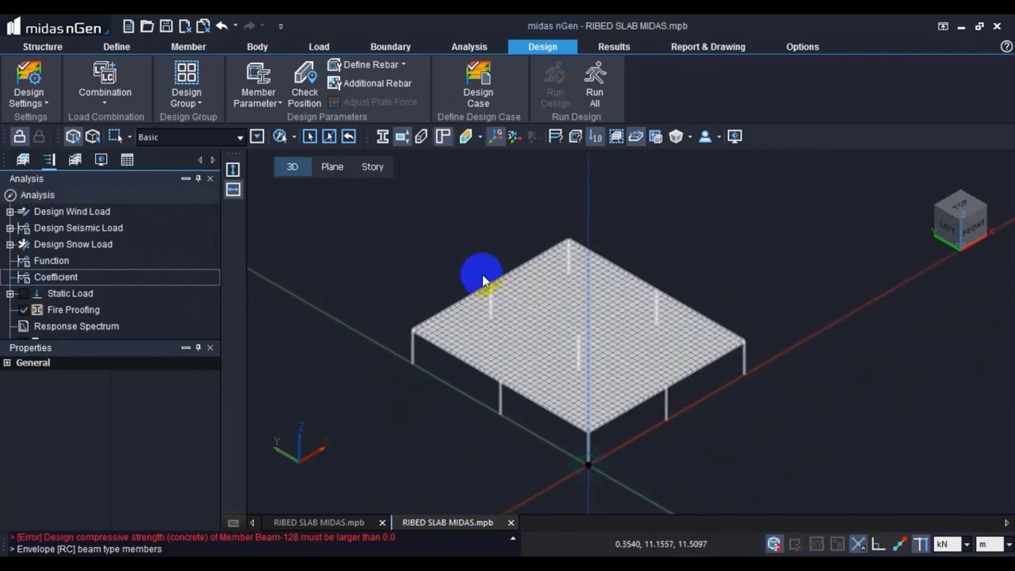
# Accept the design case for Analysis for Design-1 with all loads and members, and run analysis and design with Rebar Auto-Arrangement off.
pyautogui.click(477, 91)
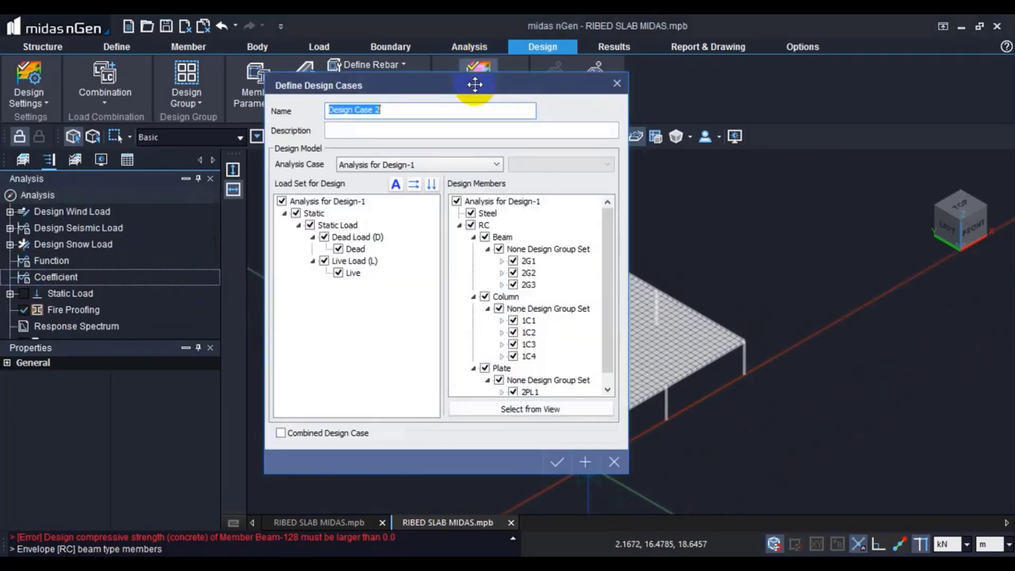
pyautogui.click(556, 462)
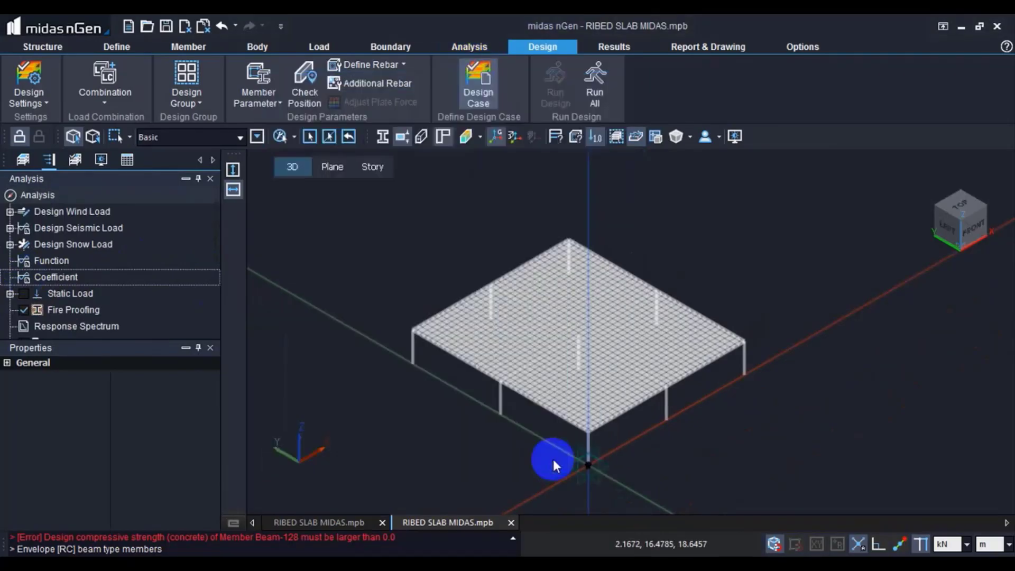
pyautogui.click(594, 85)
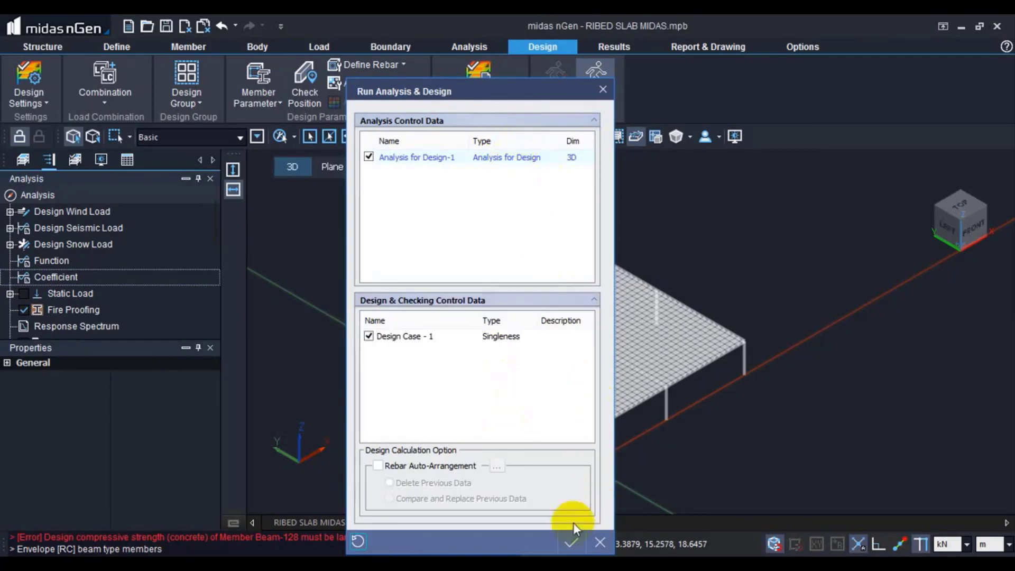
pyautogui.click(571, 541)
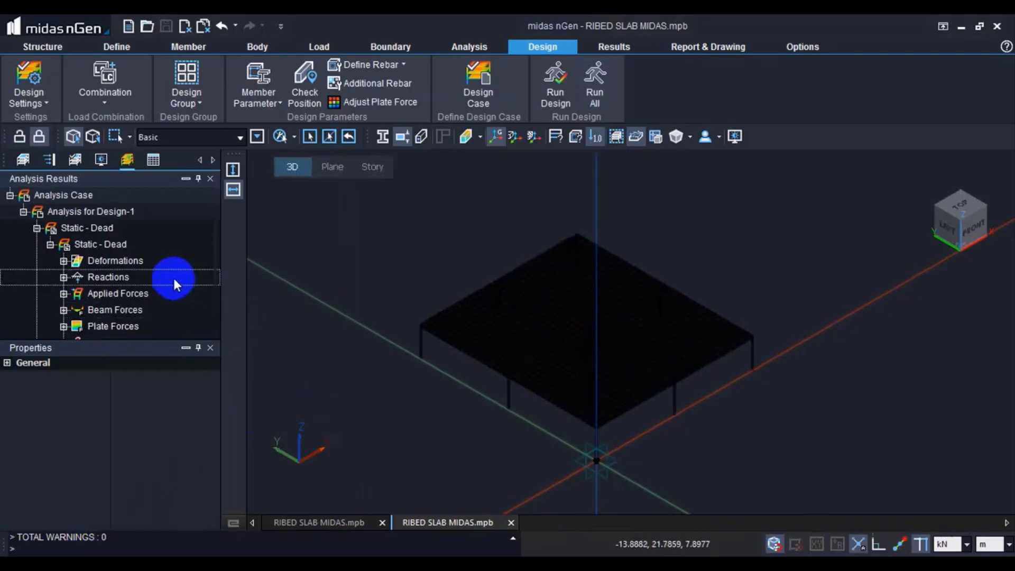
# Look through the Static - Dead result categories of Analysis for Design-1, from deformations to plate stresses.
pyautogui.scroll(1, 126, 235)
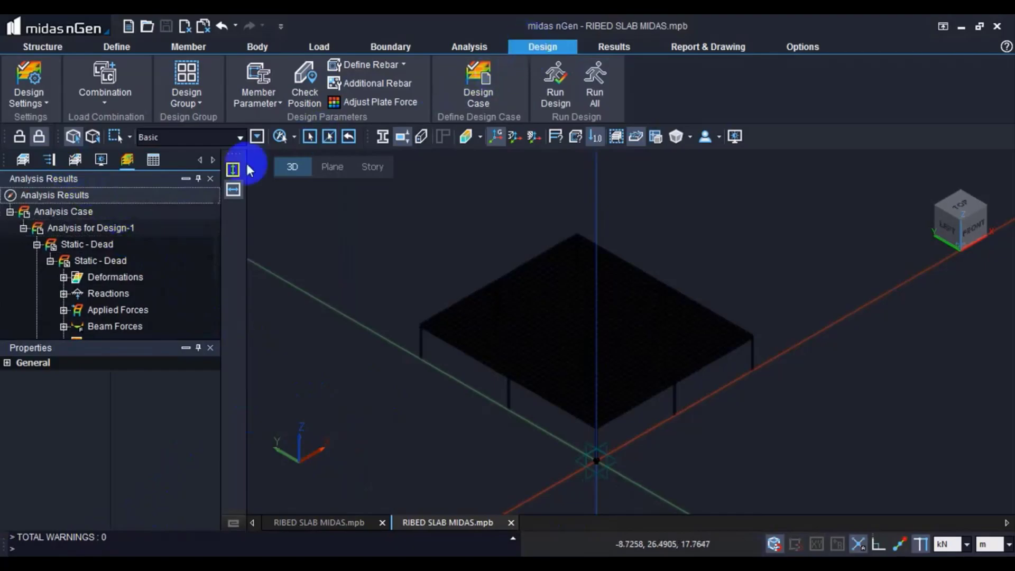
pyautogui.click(129, 279)
pyautogui.scroll(-2, 148, 290)
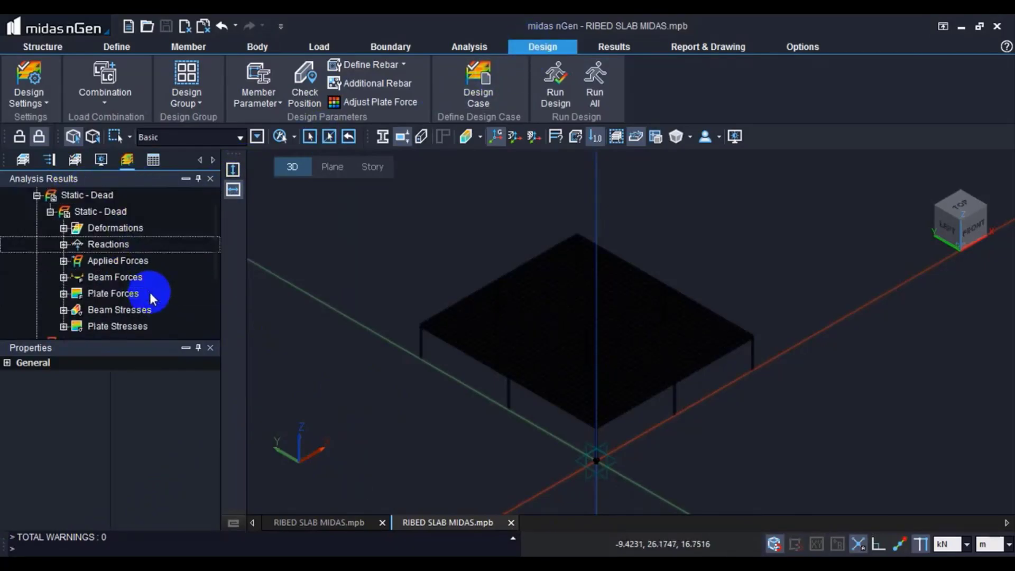
pyautogui.scroll(2, 144, 295)
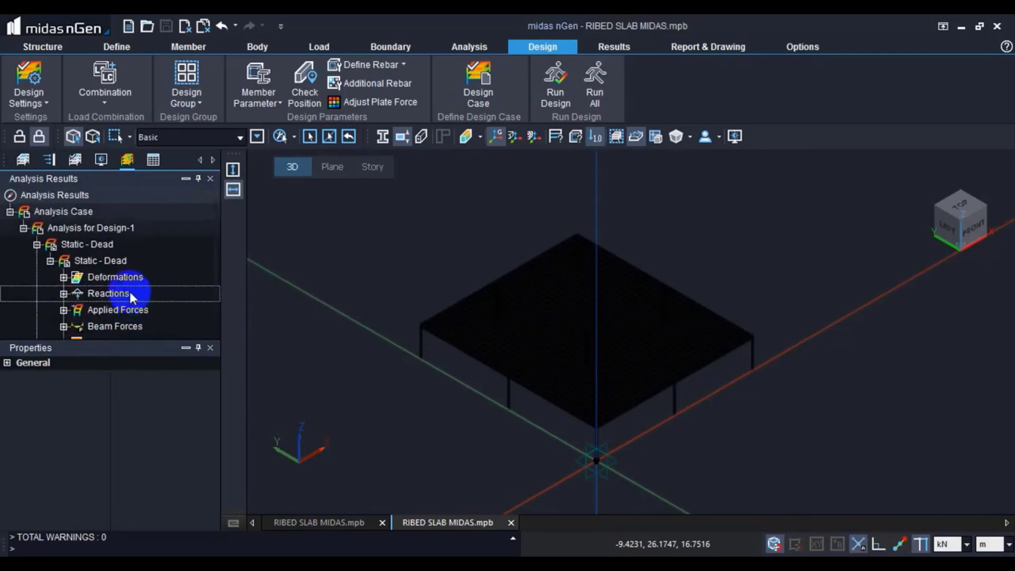